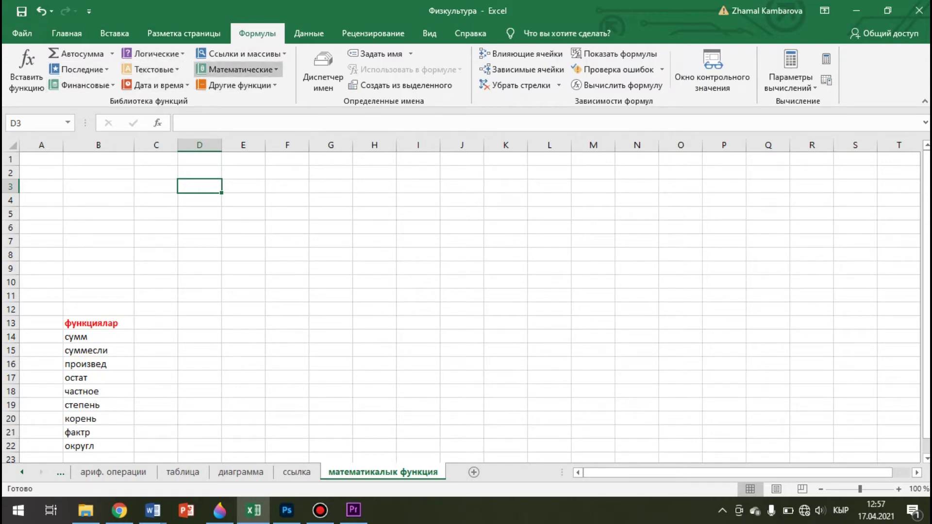
Examine the other-function categories and the list of mathematical functions, and highlight the function names in B14:B22
{"action": "left_click", "coordinate": [237, 85]}
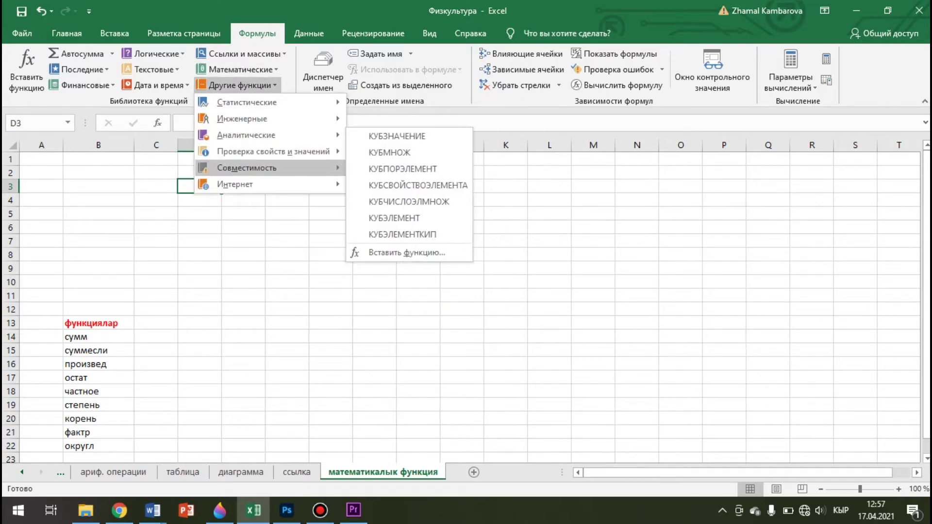
{"action": "mouse_move", "coordinate": [271, 151]}
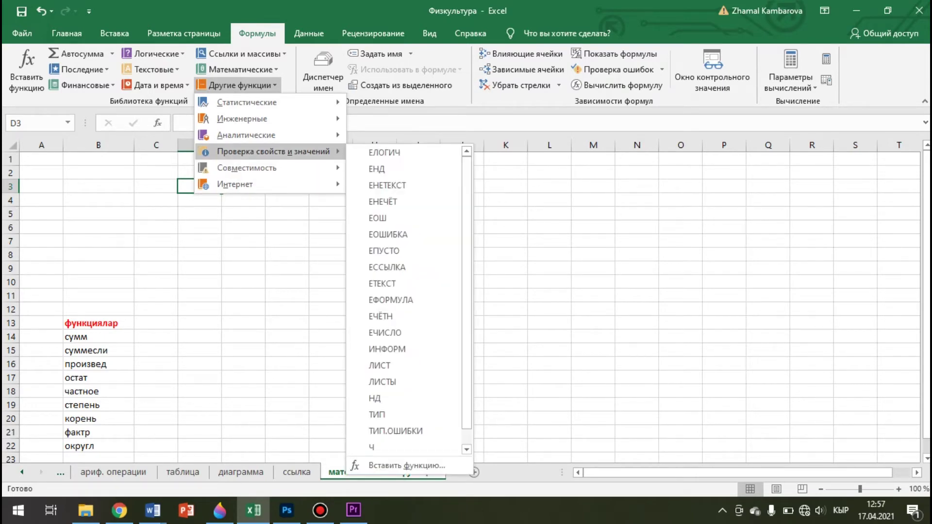
{"action": "left_click", "coordinate": [138, 158]}
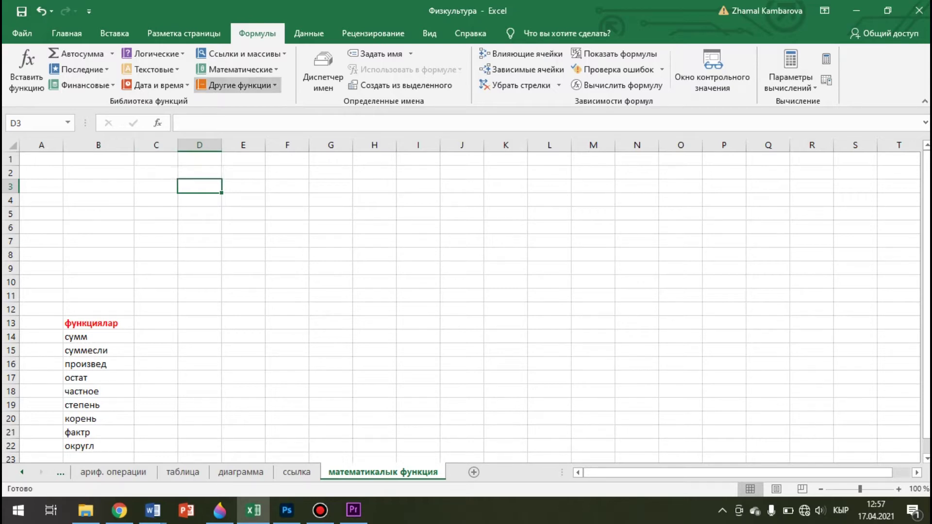
{"action": "left_click", "coordinate": [238, 69]}
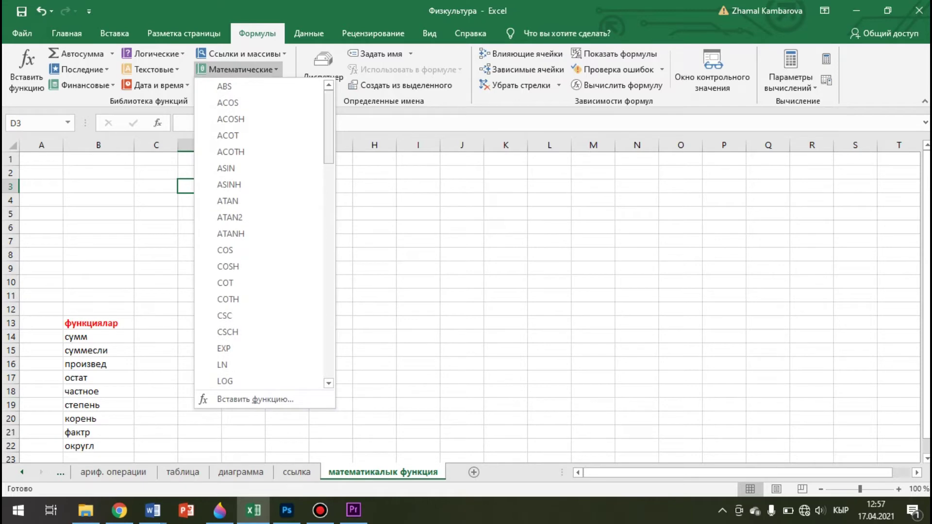
{"action": "scroll", "coordinate": [262, 233], "scroll_direction": "down", "scroll_amount": 3}
{"action": "scroll", "coordinate": [264, 233], "scroll_direction": "down", "scroll_amount": 4}
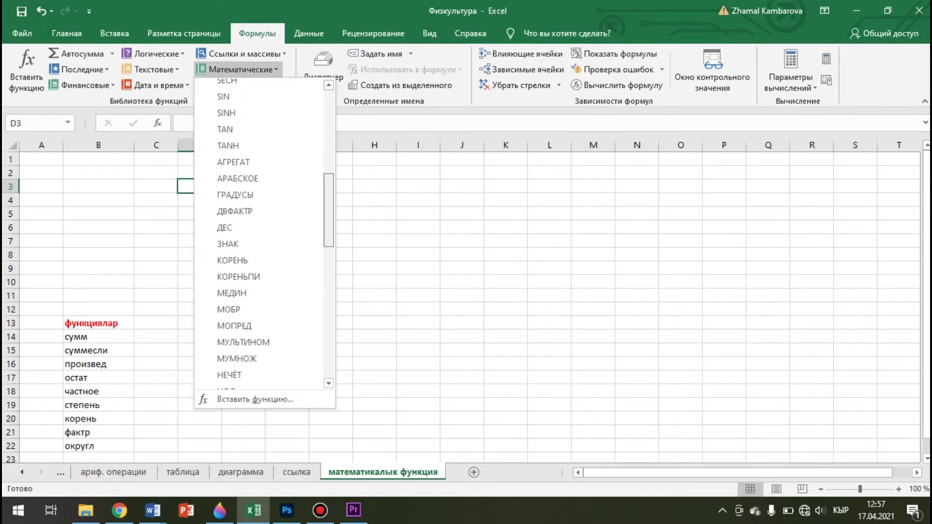
{"action": "scroll", "coordinate": [262, 233], "scroll_direction": "down", "scroll_amount": 1}
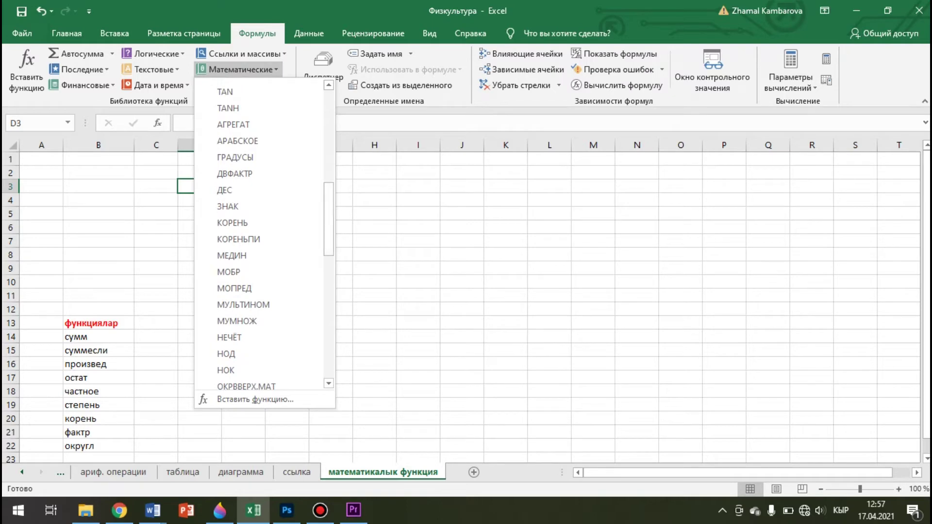
{"action": "left_click", "coordinate": [188, 290]}
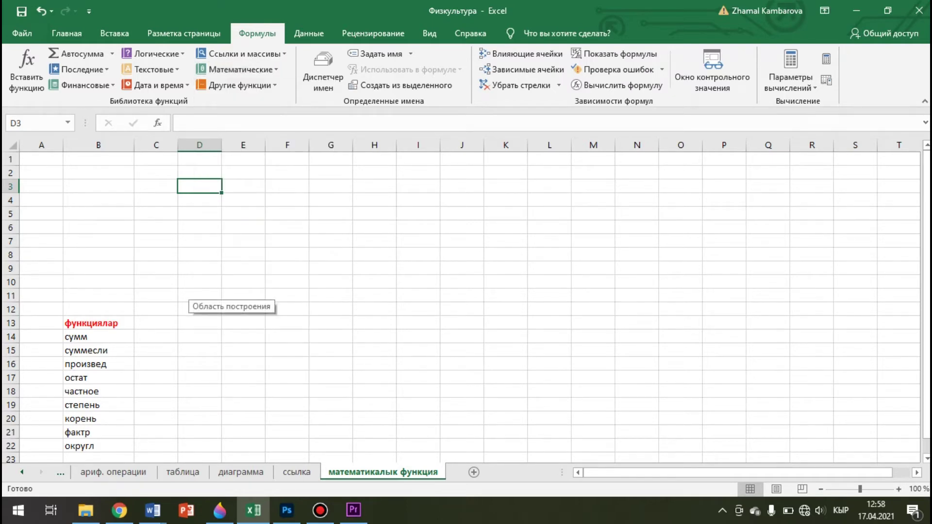
{"action": "left_click_drag", "start_coordinate": [80, 336], "coordinate": [82, 445]}
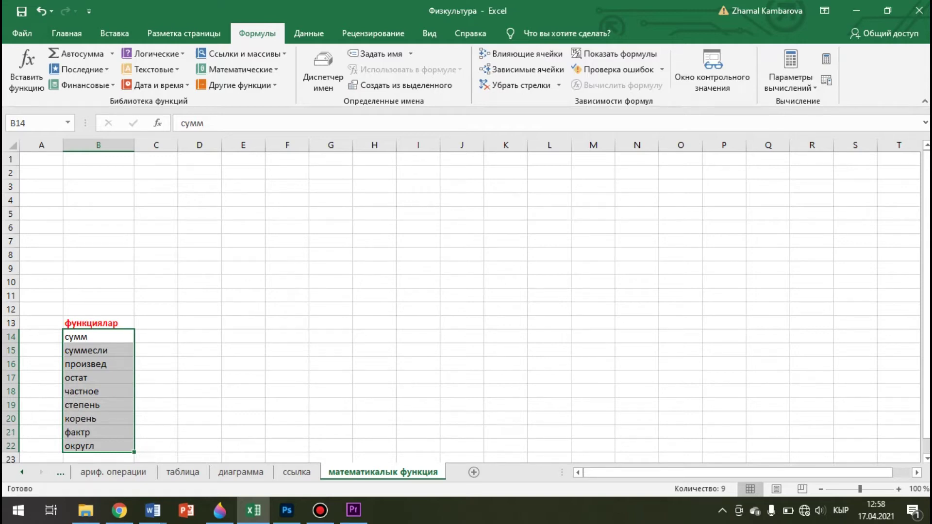
{"action": "left_click", "coordinate": [199, 227]}
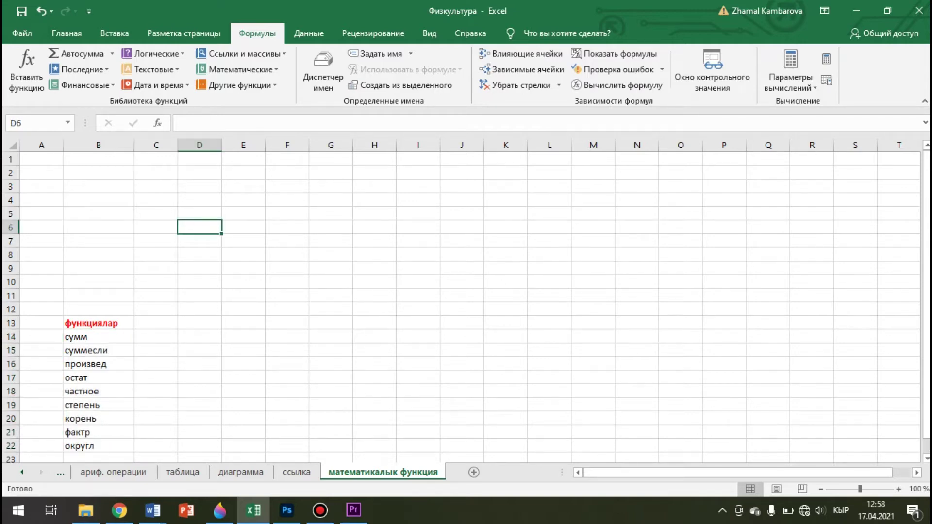
Look through the categories and the mathematical functions in the Insert Function dialog for cell C2 without inserting any
{"action": "left_click", "coordinate": [156, 173]}
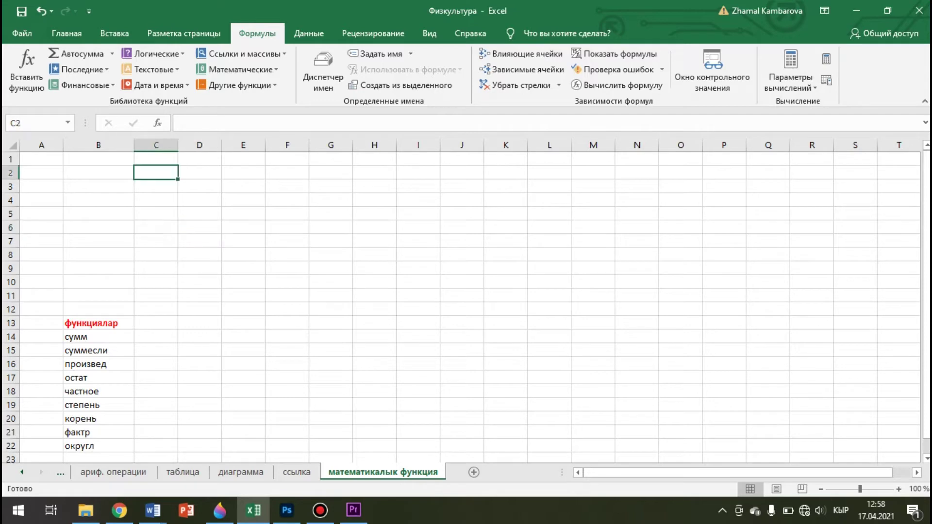
{"action": "left_click", "coordinate": [66, 33]}
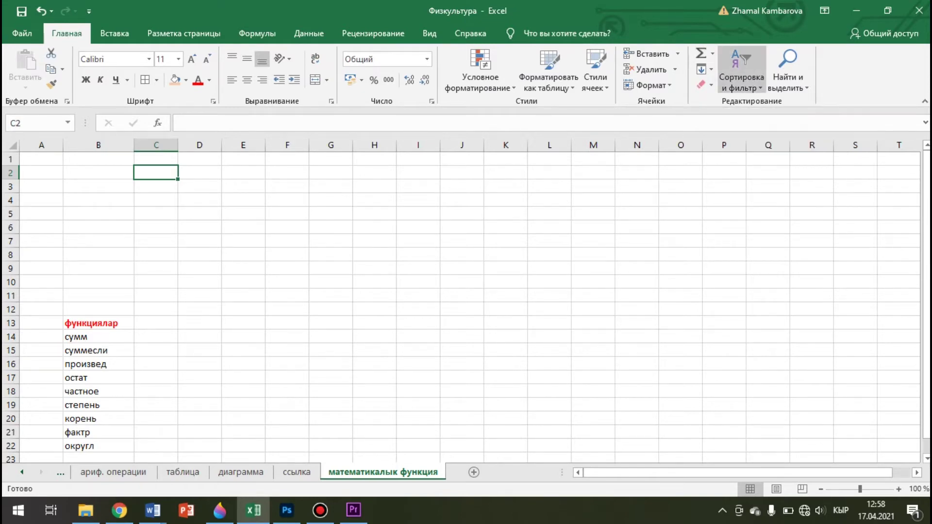
{"action": "left_click", "coordinate": [712, 54]}
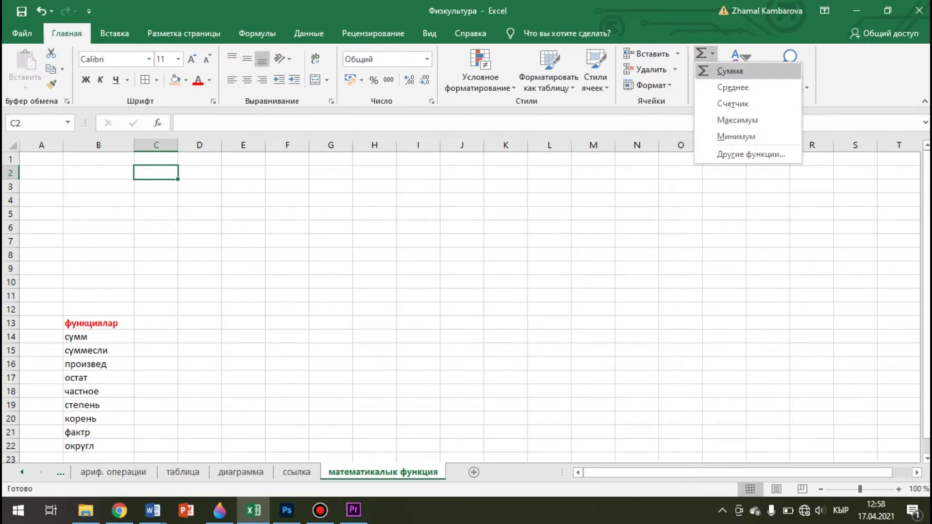
{"action": "left_click", "coordinate": [751, 155]}
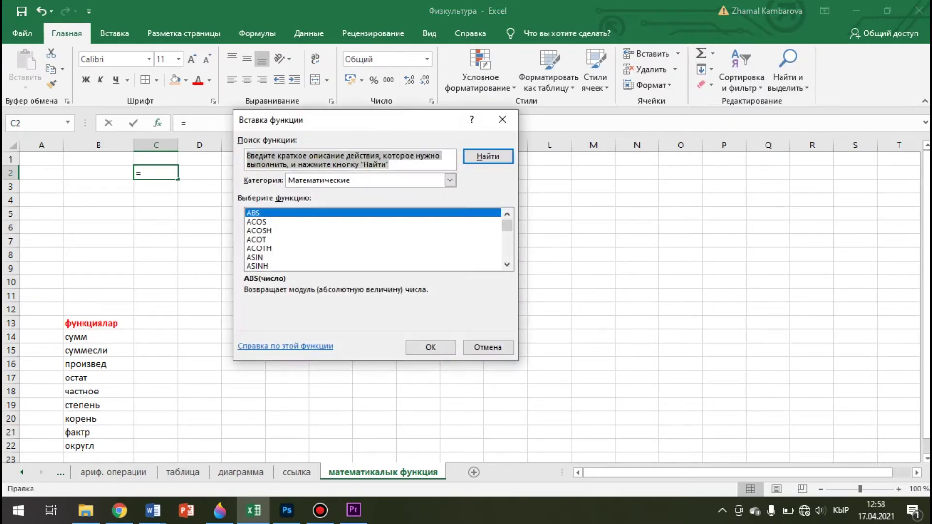
{"action": "left_click_drag", "start_coordinate": [394, 145], "coordinate": [444, 174]}
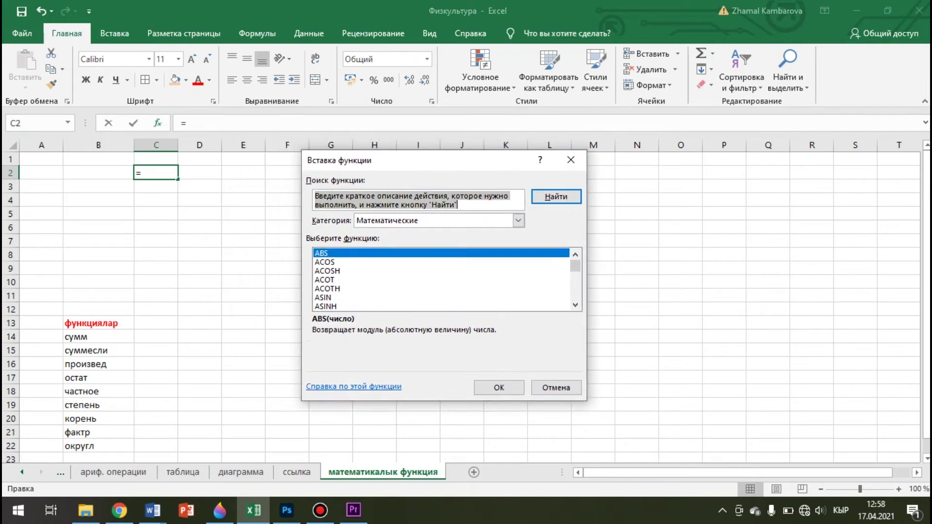
{"action": "left_click", "coordinate": [518, 220]}
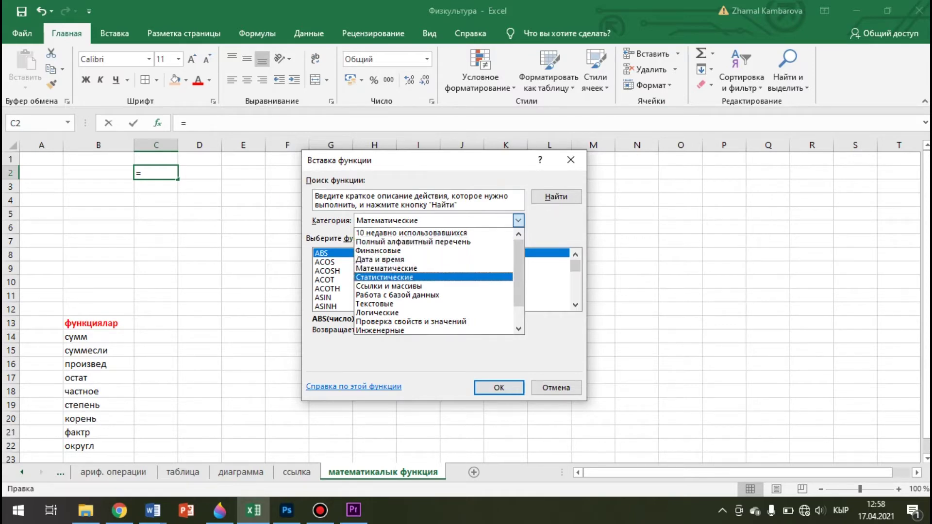
{"action": "left_click", "coordinate": [398, 269]}
{"action": "left_click", "coordinate": [398, 280]}
{"action": "mouse_move", "coordinate": [574, 265]}
{"action": "left_mouse_down"}
{"action": "mouse_move", "coordinate": [575, 283]}
{"action": "mouse_move", "coordinate": [575, 265]}
{"action": "left_mouse_up"}
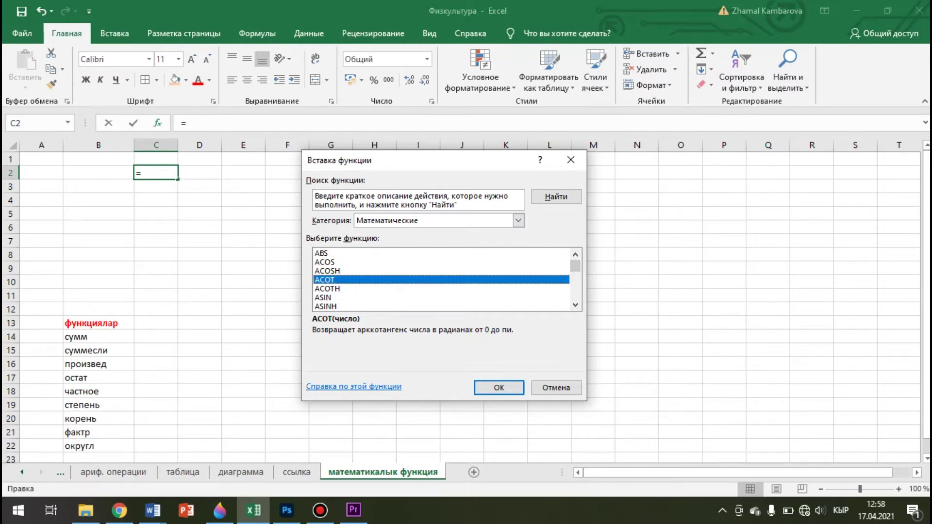
{"action": "left_click_drag", "start_coordinate": [575, 266], "coordinate": [575, 292]}
{"action": "left_click", "coordinate": [556, 388]}
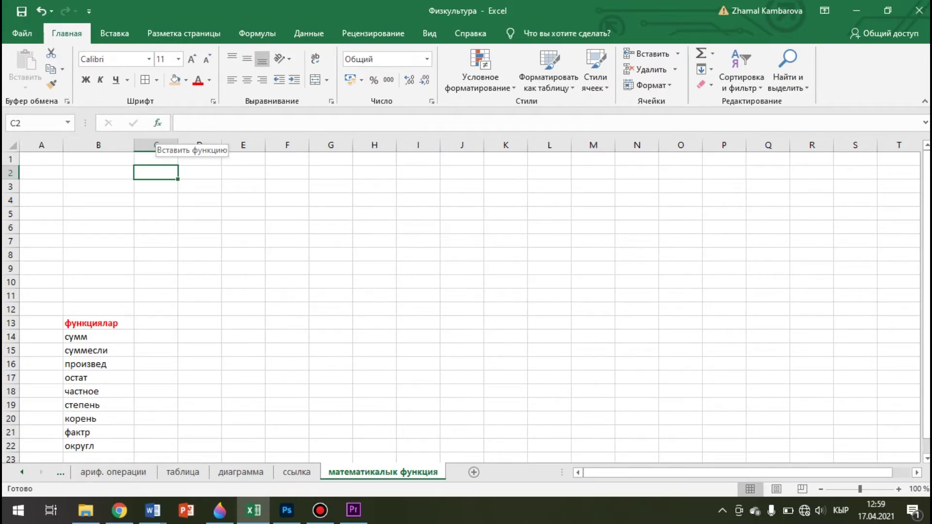
{"action": "left_click", "coordinate": [158, 123]}
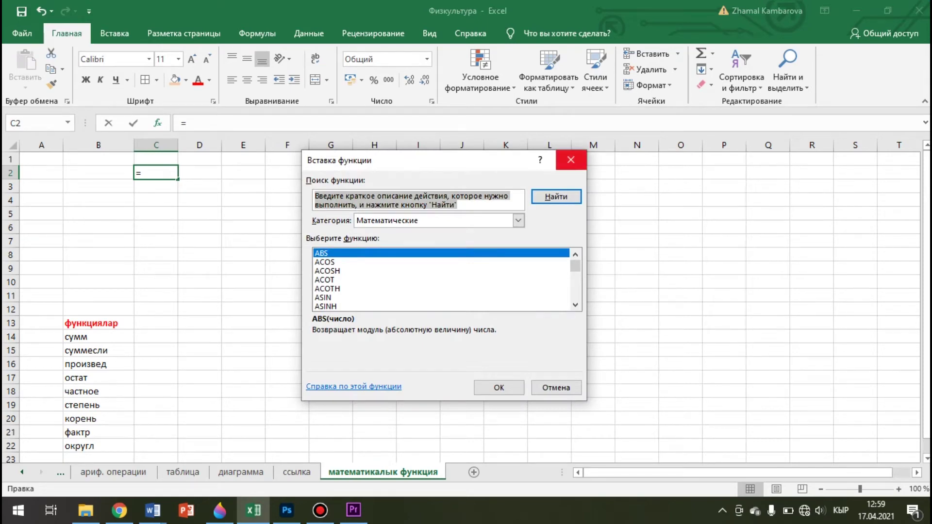
{"action": "left_click", "coordinate": [570, 160]}
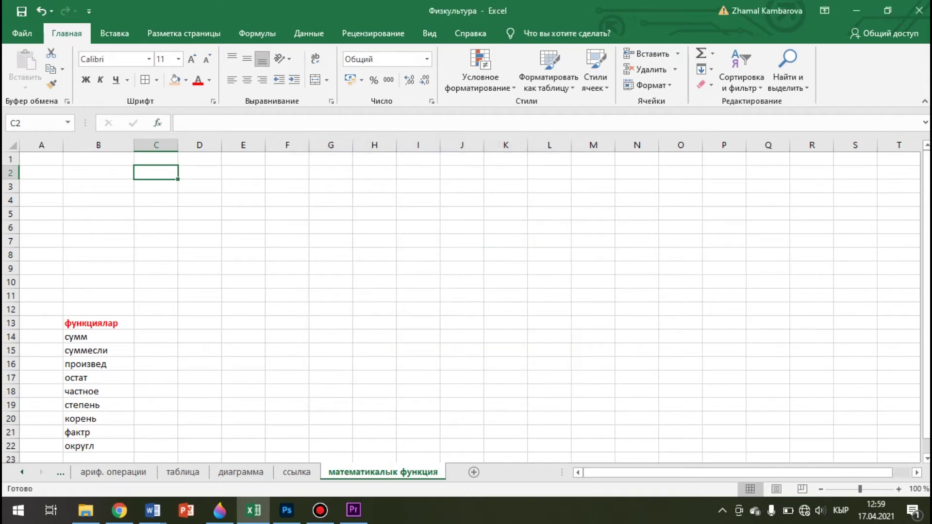
View the argument fields of the mathematical function ОКРУГЛ for C2 and the general function picker, without inserting anything
{"action": "left_click", "coordinate": [258, 33]}
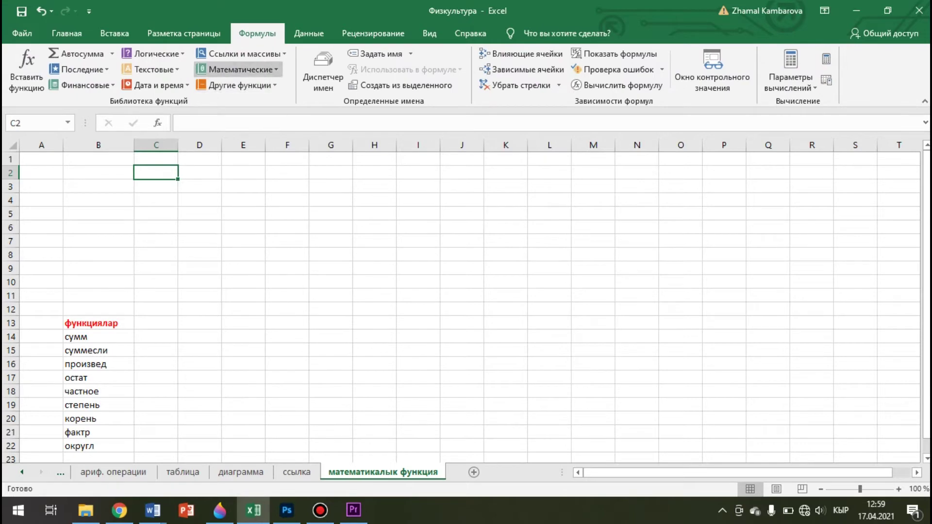
{"action": "left_click", "coordinate": [240, 68]}
{"action": "scroll", "coordinate": [257, 203], "scroll_direction": "down", "scroll_amount": 8}
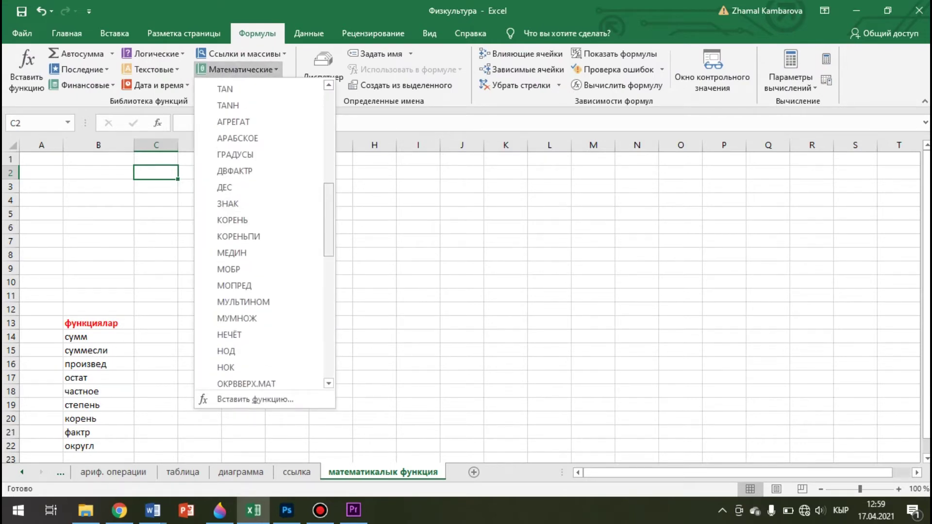
{"action": "scroll", "coordinate": [265, 233], "scroll_direction": "down", "scroll_amount": 3}
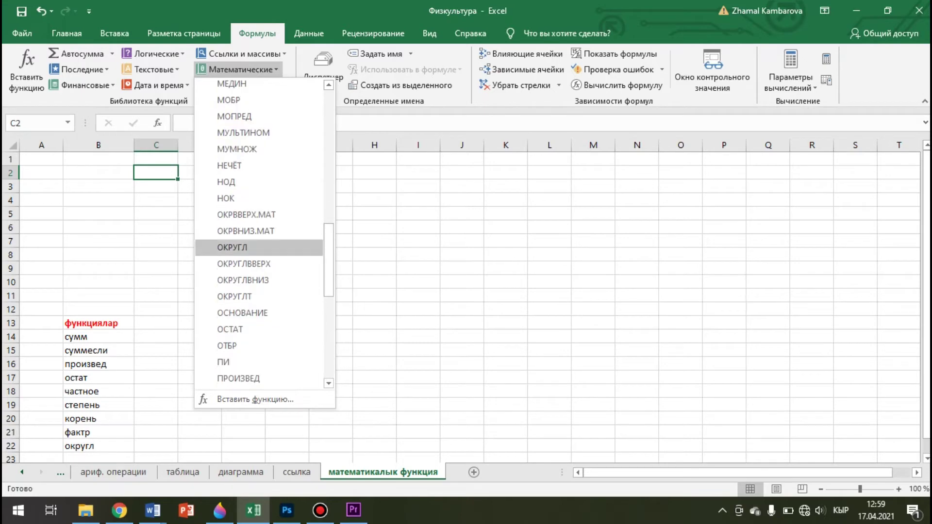
{"action": "left_click", "coordinate": [232, 247]}
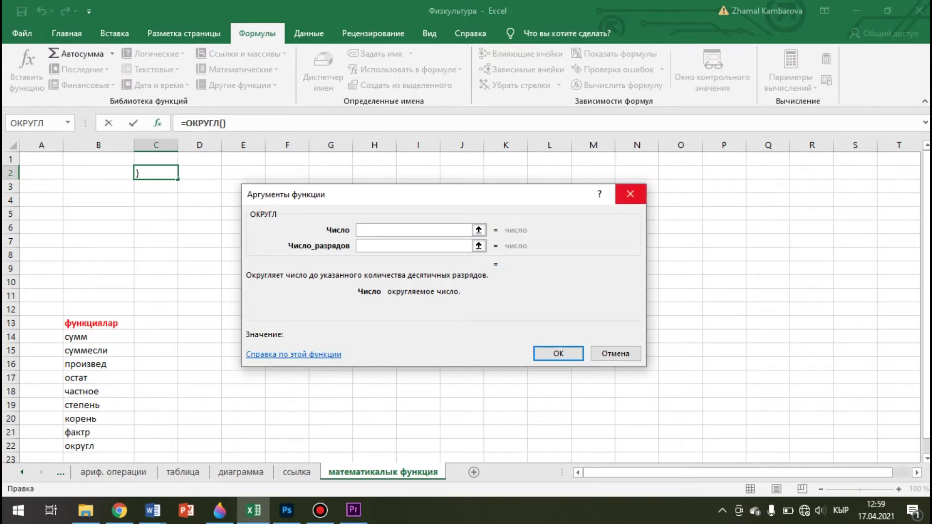
{"action": "left_click", "coordinate": [630, 193]}
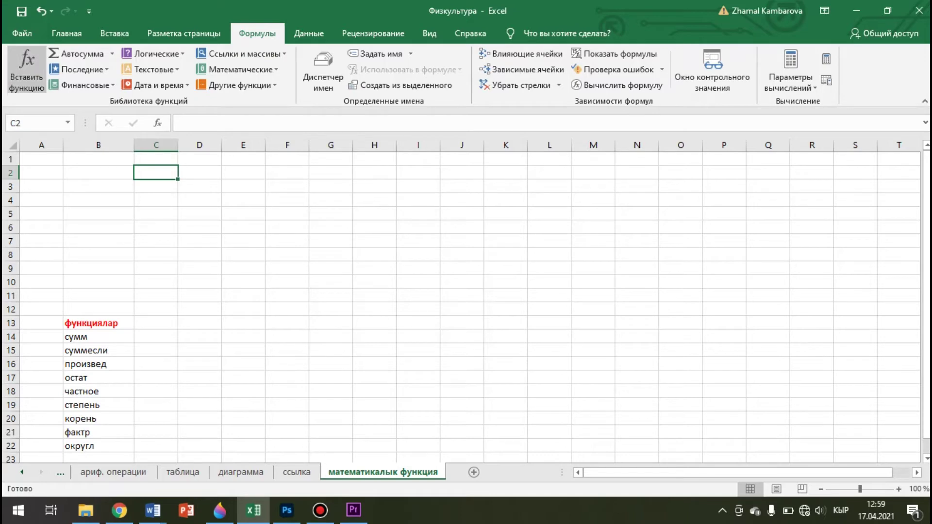
{"action": "left_click", "coordinate": [27, 68]}
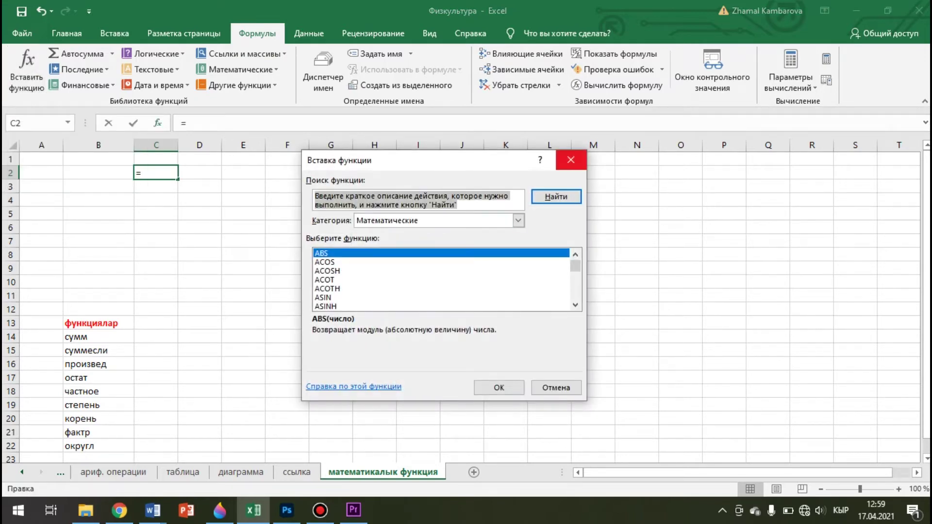
{"action": "left_click", "coordinate": [570, 159]}
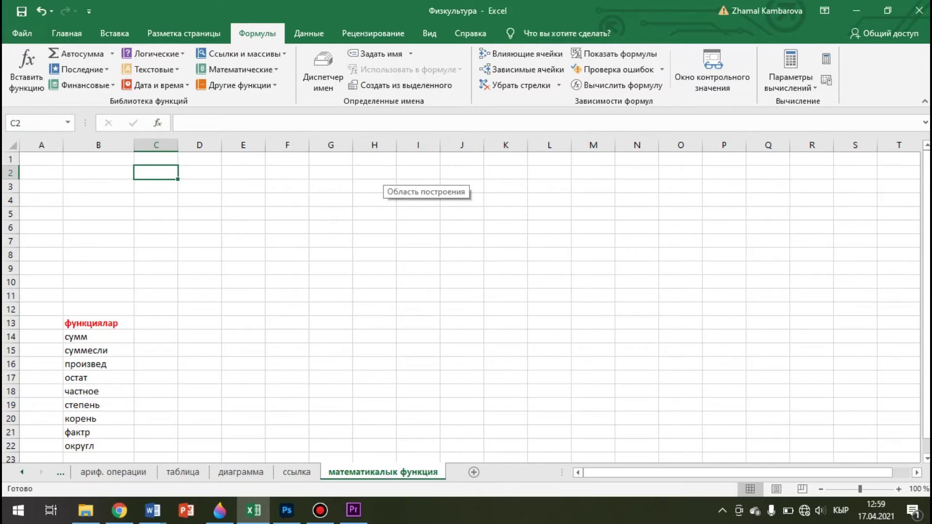
{"action": "type", "text": "="}
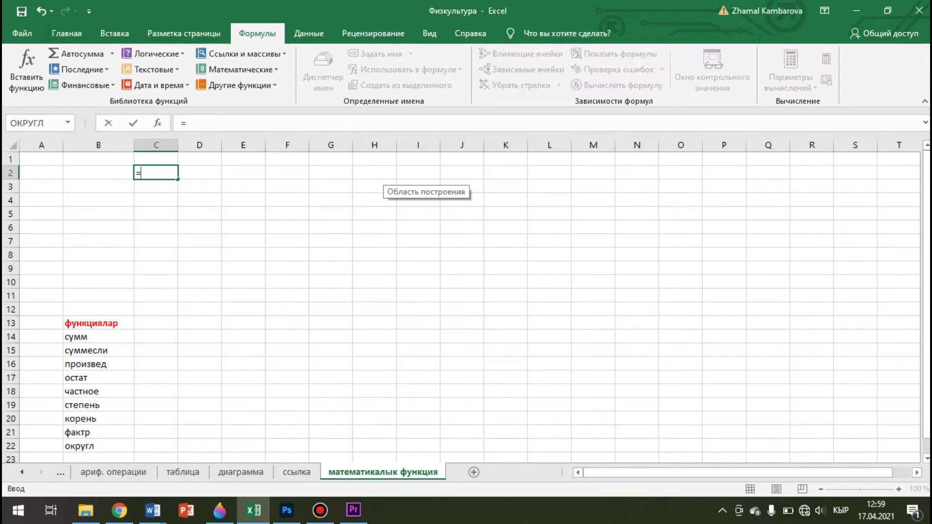
{"action": "type", "text": "сумм"}
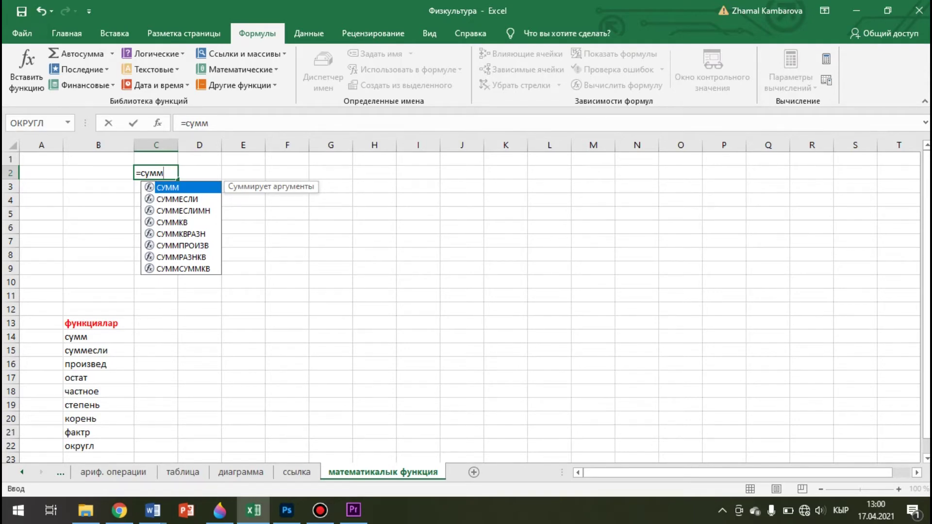
{"action": "key", "text": "Tab"}
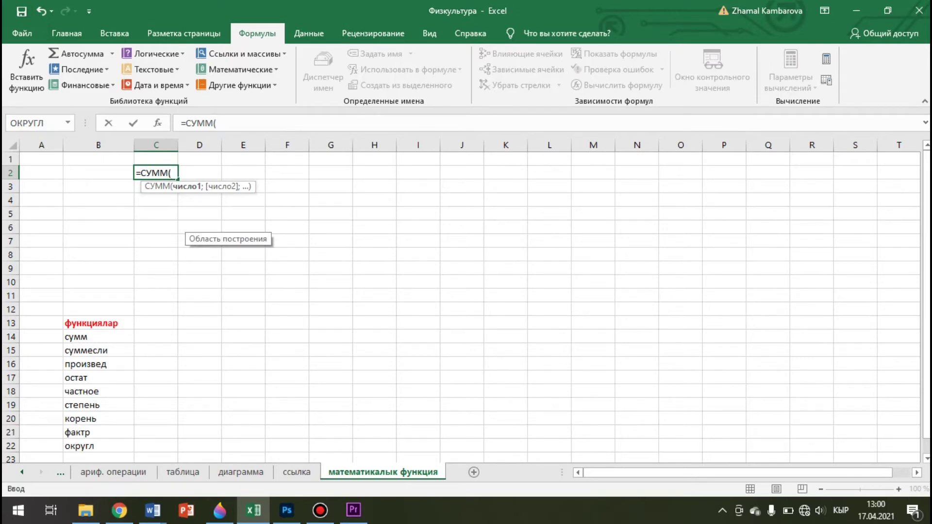
{"action": "left_click", "coordinate": [156, 200]}
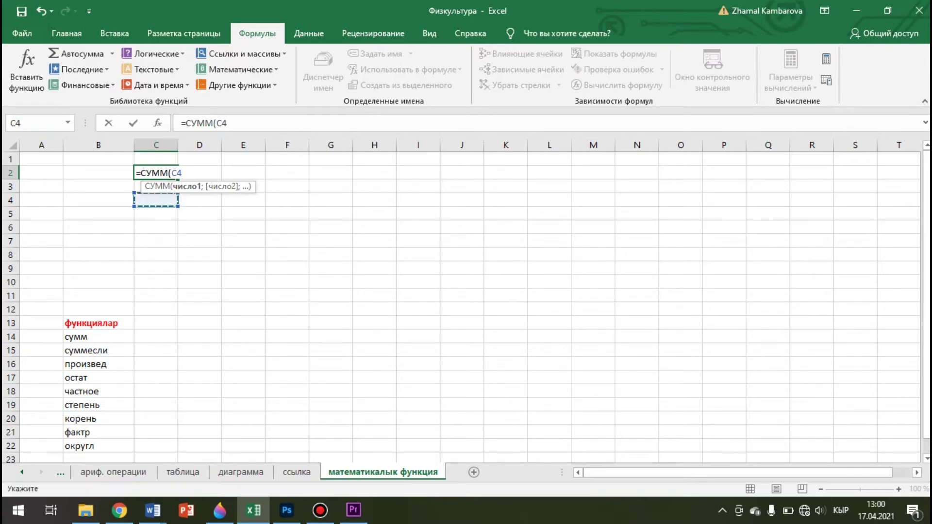
{"action": "key", "text": "Escape"}
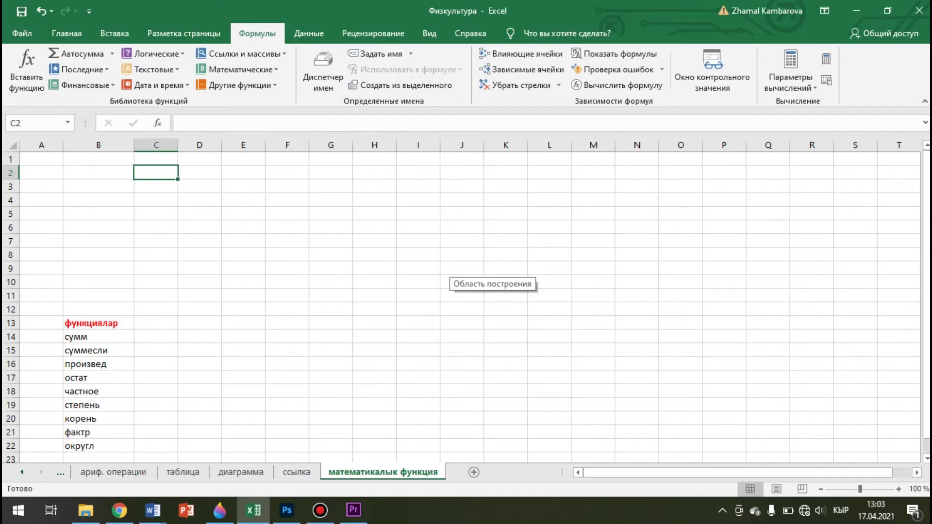
Enter 10 in C2 and 23 in C3, and extend the number series down to C11
{"action": "type", "text": "10"}
{"action": "key", "text": "Return"}
{"action": "type", "text": "23"}
{"action": "key", "text": "Up"}
{"action": "key", "text": "shift+Down"}
{"action": "left_click_drag", "start_coordinate": [177, 192], "coordinate": [178, 296]}
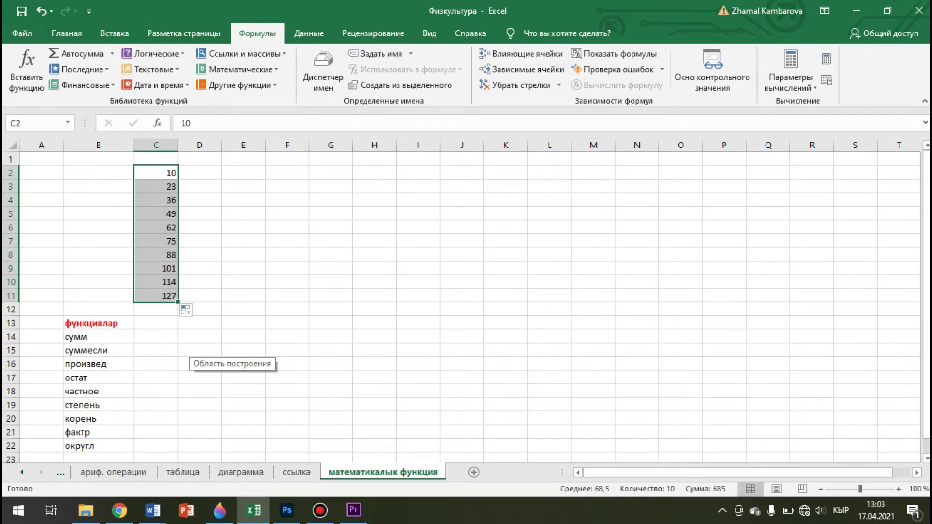
Start a СУММ formula in C14 and open its function arguments, keeping the number series in view
{"action": "left_click", "coordinate": [156, 336]}
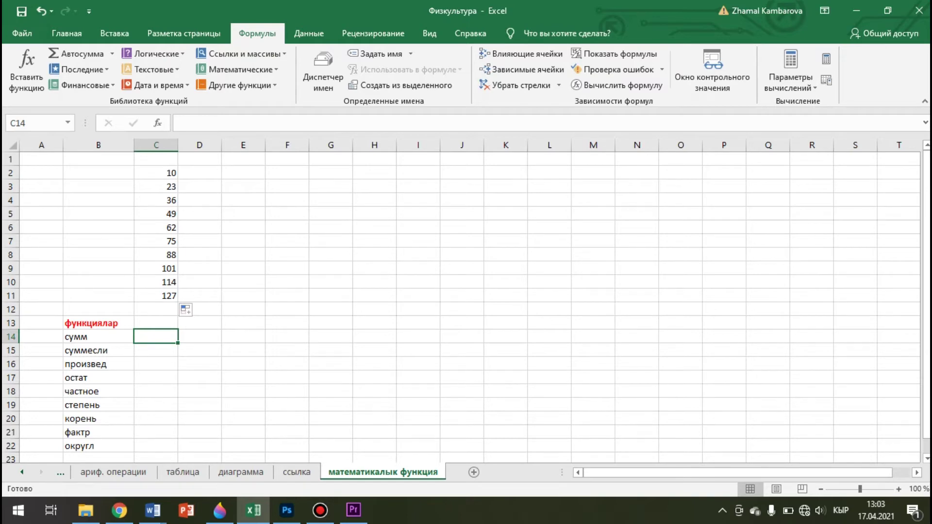
{"action": "type", "text": "="}
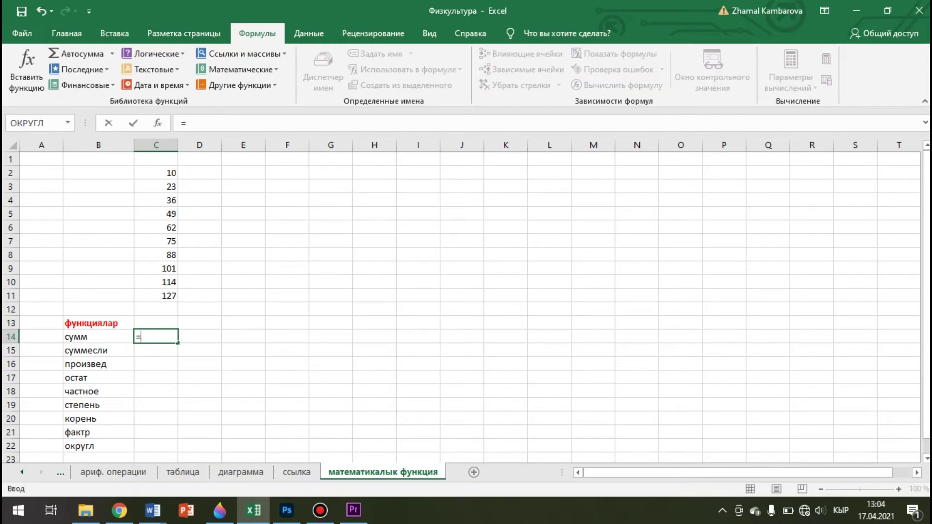
{"action": "type", "text": "су"}
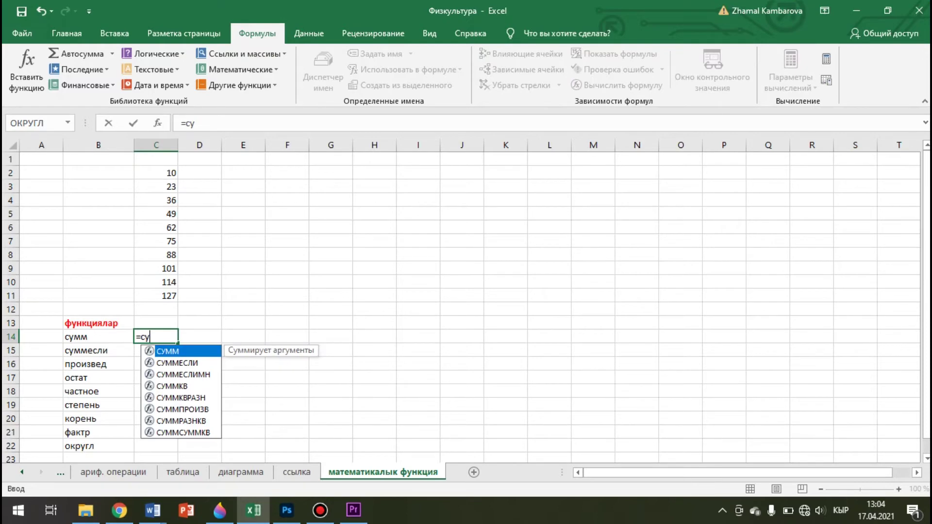
{"action": "type", "text": "мм"}
{"action": "key", "text": "Tab"}
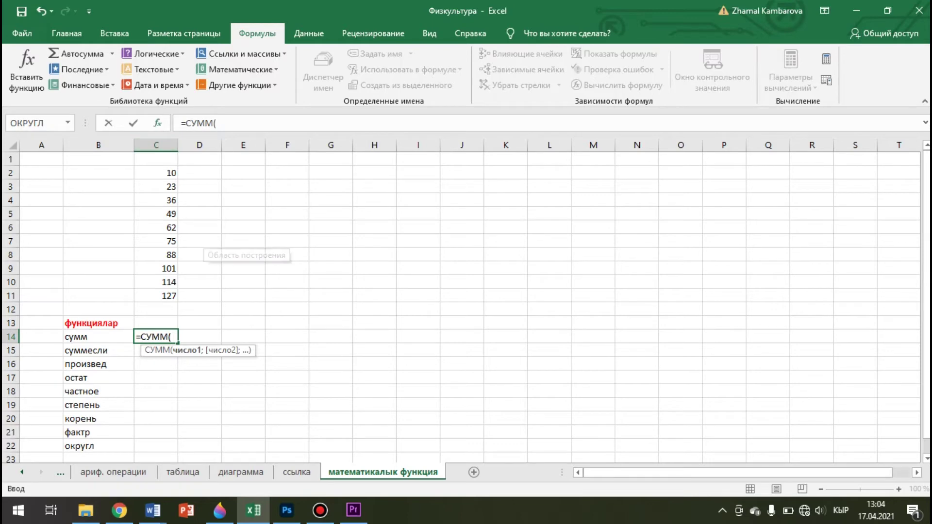
{"action": "left_click", "coordinate": [158, 123]}
{"action": "left_click_drag", "start_coordinate": [407, 174], "coordinate": [429, 199]}
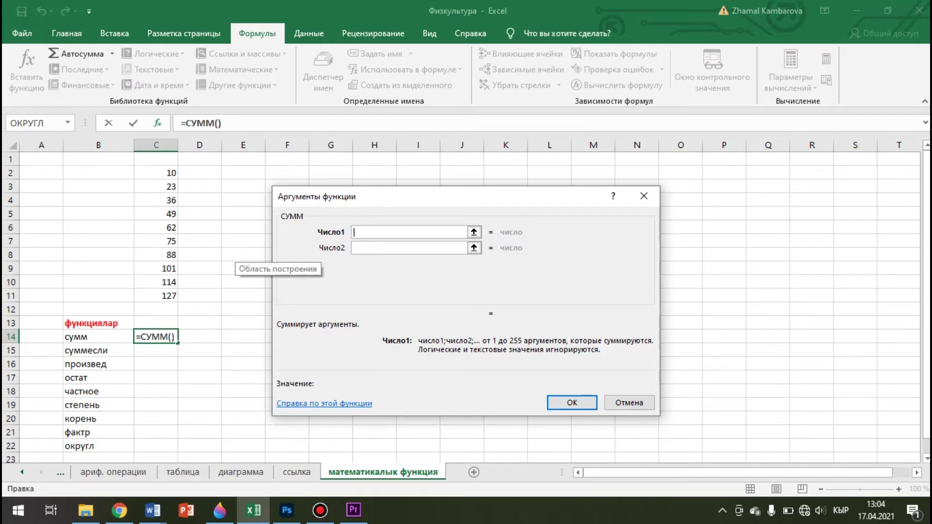
Fill the СУММ arguments with C2, C3, C4 and the range C6:C11, and insert the formula in C14
{"action": "left_click", "coordinate": [164, 173]}
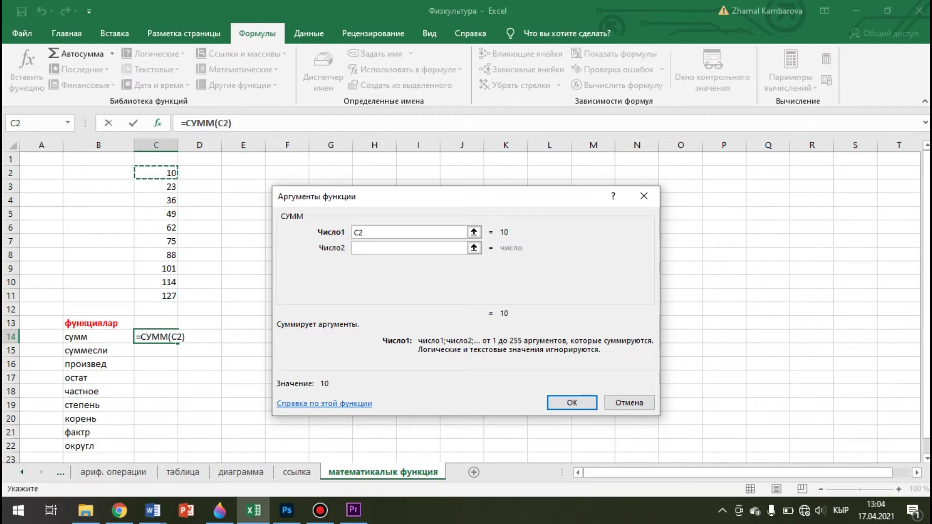
{"action": "left_click", "coordinate": [408, 248]}
{"action": "left_click", "coordinate": [164, 187]}
{"action": "left_click", "coordinate": [407, 264]}
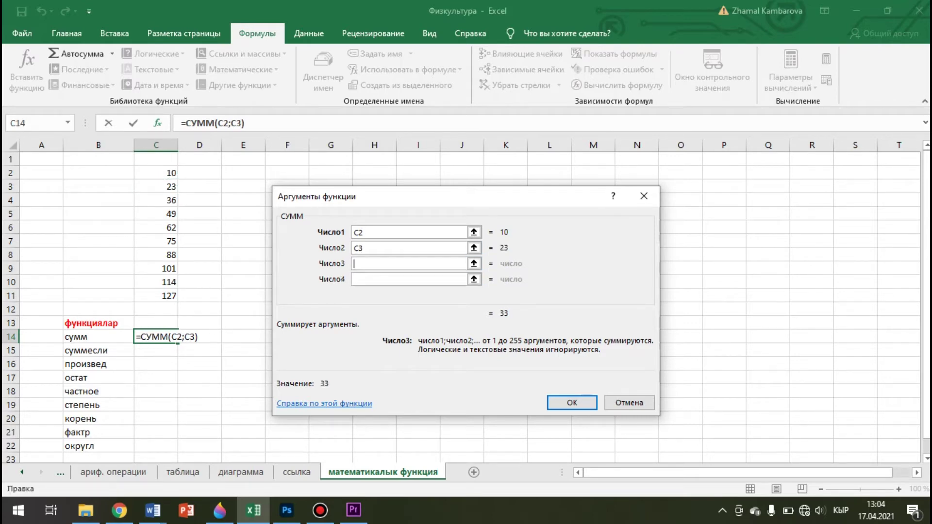
{"action": "left_click", "coordinate": [164, 201]}
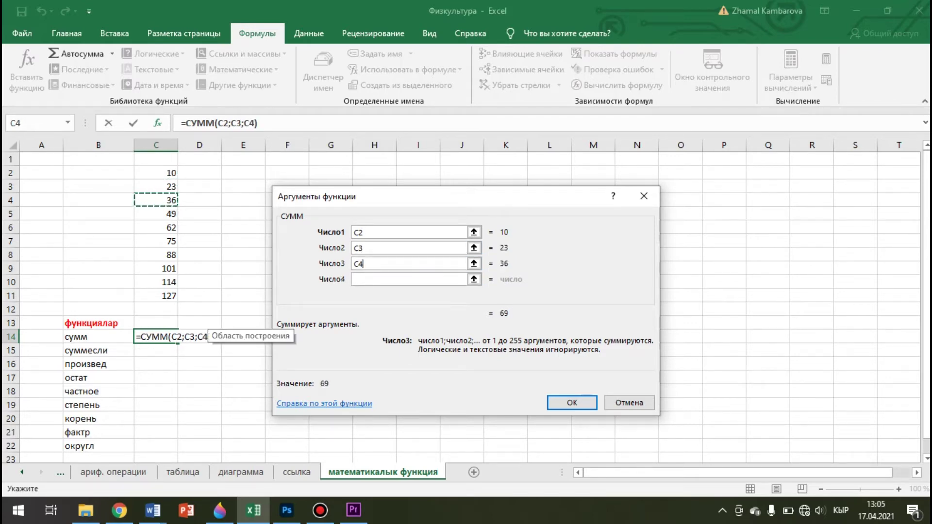
{"action": "left_click", "coordinate": [463, 279]}
{"action": "left_click_drag", "start_coordinate": [165, 228], "coordinate": [167, 297]}
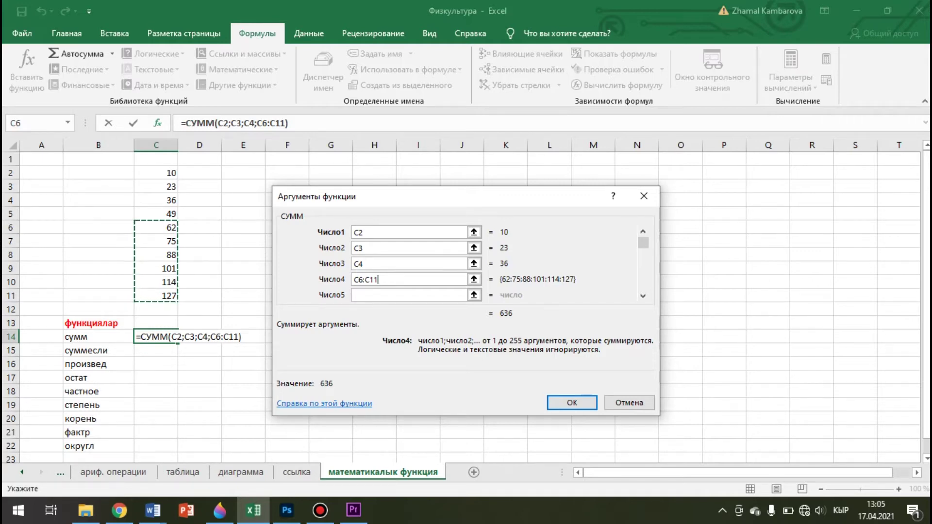
{"action": "left_click", "coordinate": [571, 402]}
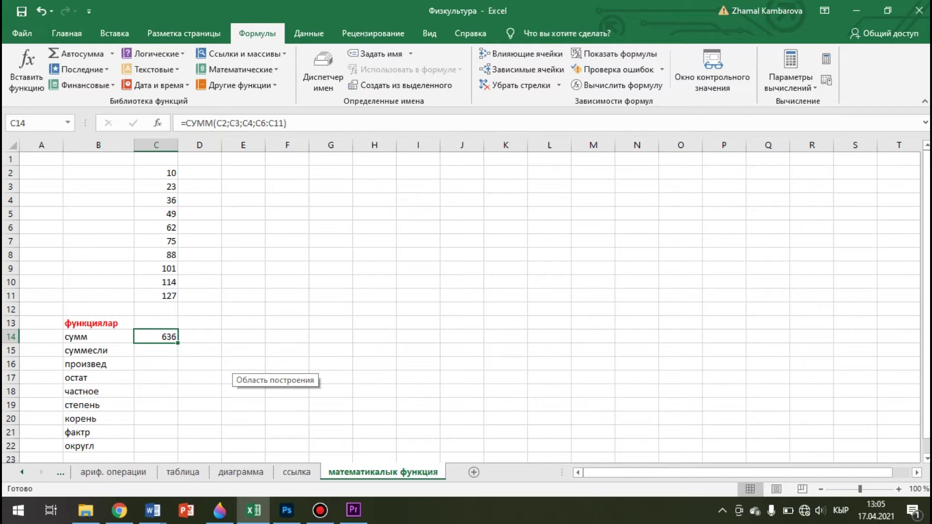
Delete the СУММ formula from C14
{"action": "key", "text": "BackSpace"}
{"action": "key", "text": "Escape"}
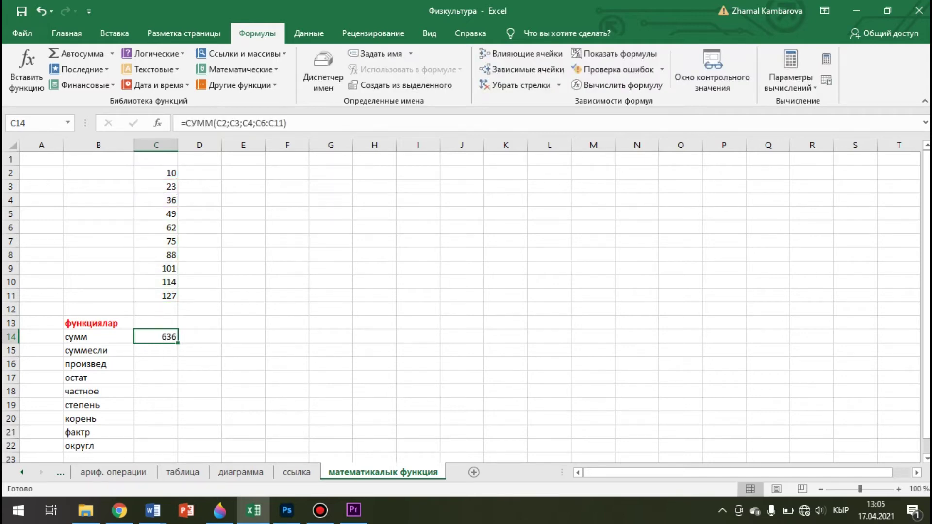
{"action": "key", "text": "Delete"}
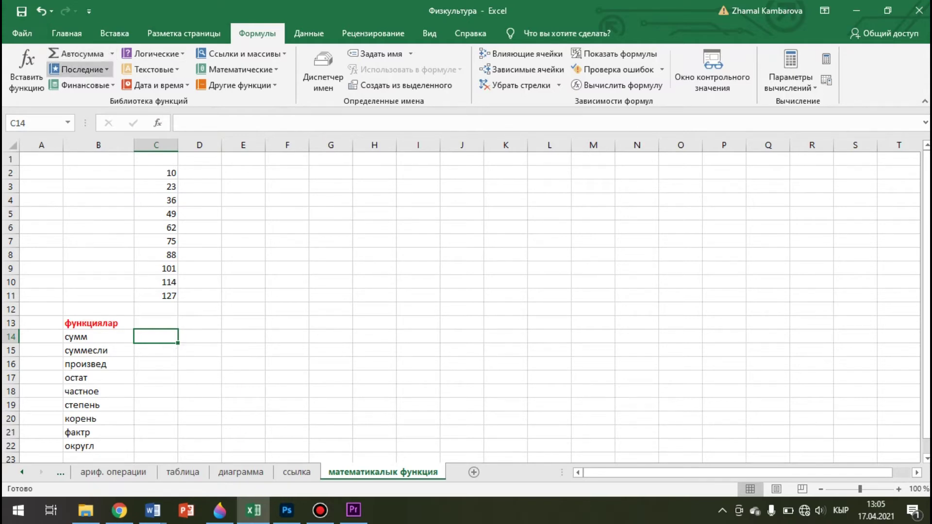
Sum the number series C2:C11 in C14 with AutoSum
{"action": "left_click", "coordinate": [67, 33]}
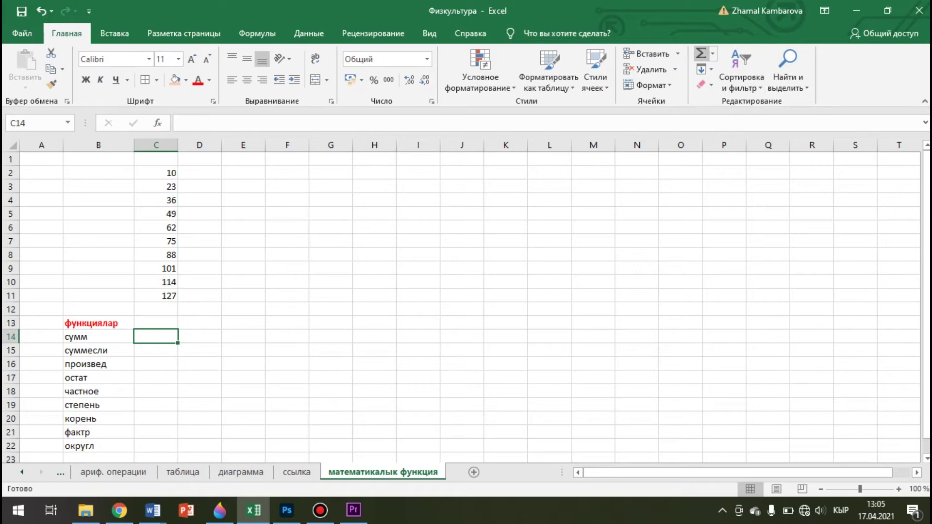
{"action": "left_click", "coordinate": [701, 53]}
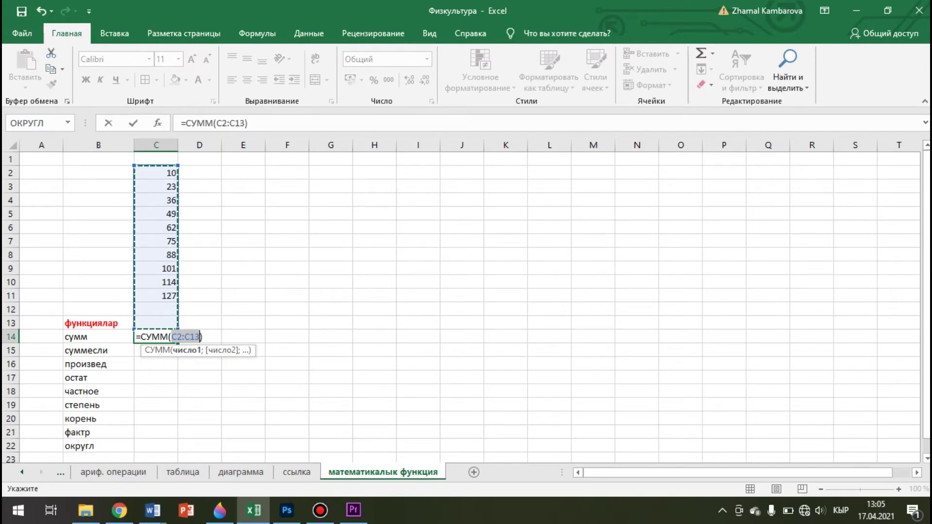
{"action": "left_click_drag", "start_coordinate": [155, 173], "coordinate": [160, 295]}
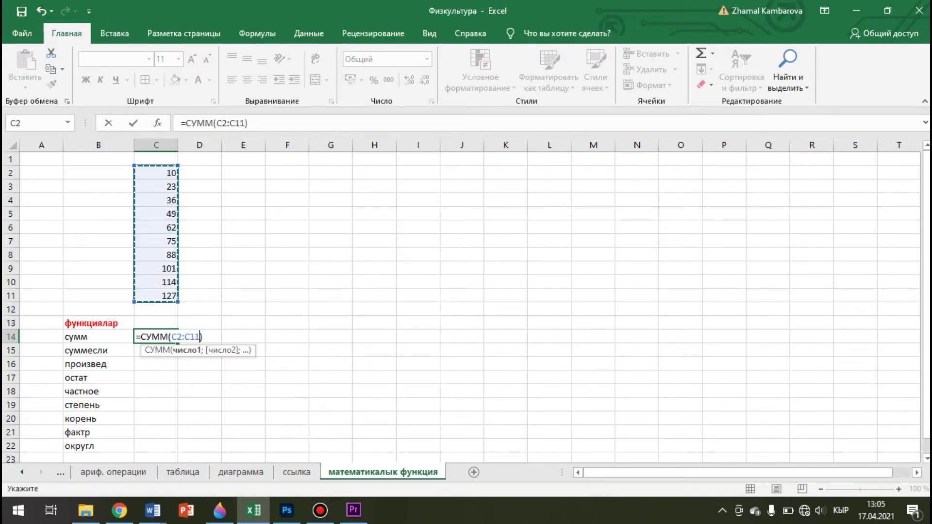
{"action": "key", "text": "Return"}
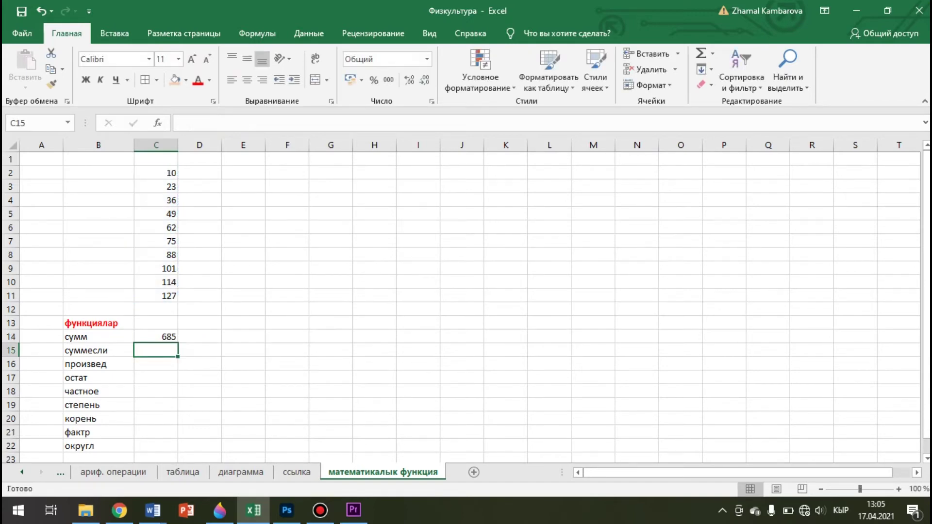
{"action": "mouse_move", "coordinate": [319, 510]}
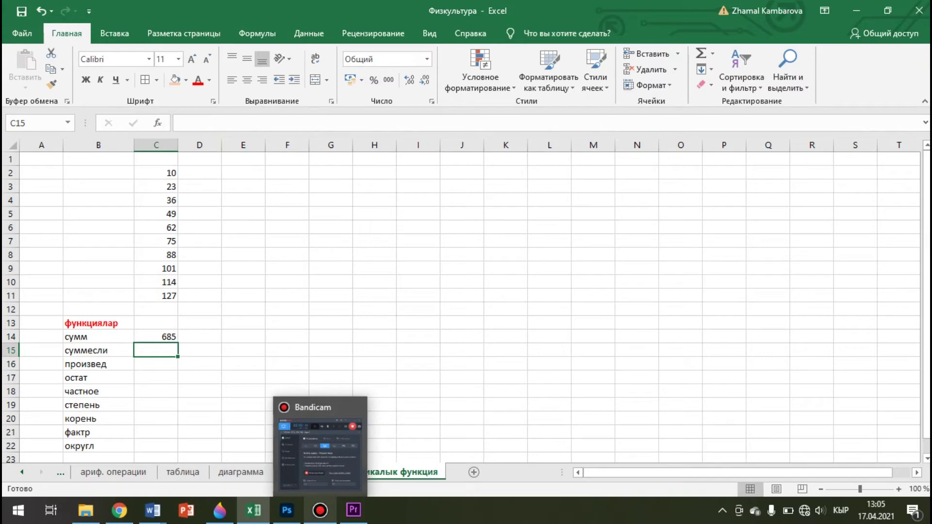
{"action": "left_click", "coordinate": [319, 509]}
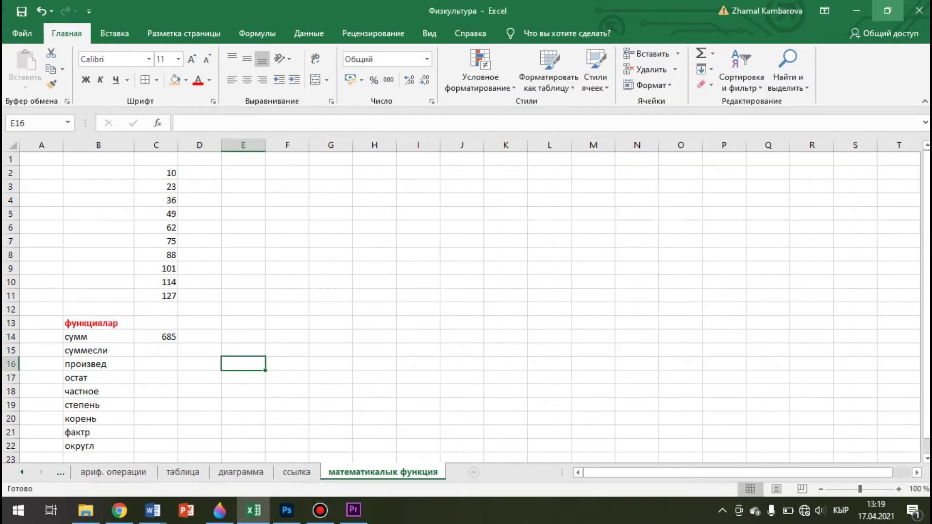
Start a СУММЕСЛИ formula in C15 and open its function arguments, keeping the number series in view
{"action": "left_click", "coordinate": [156, 351]}
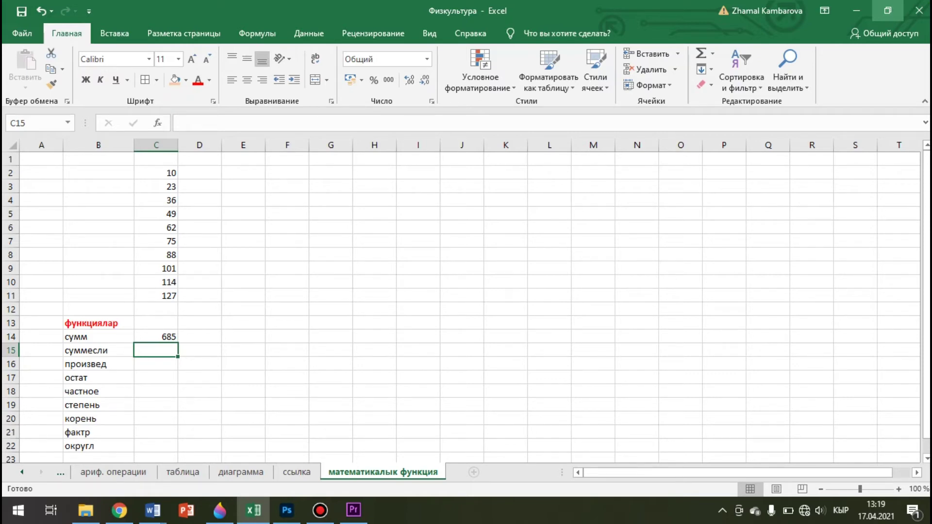
{"action": "type", "text": "=сумм"}
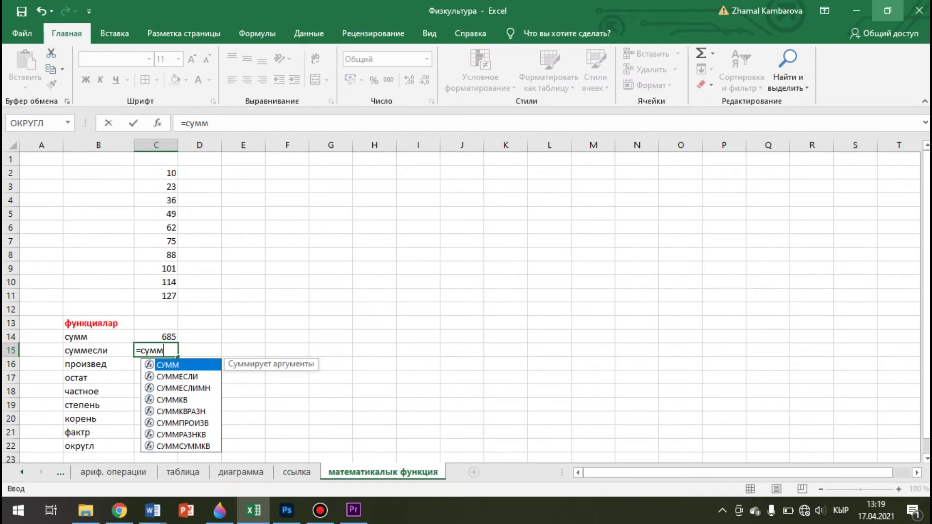
{"action": "key", "text": "Down"}
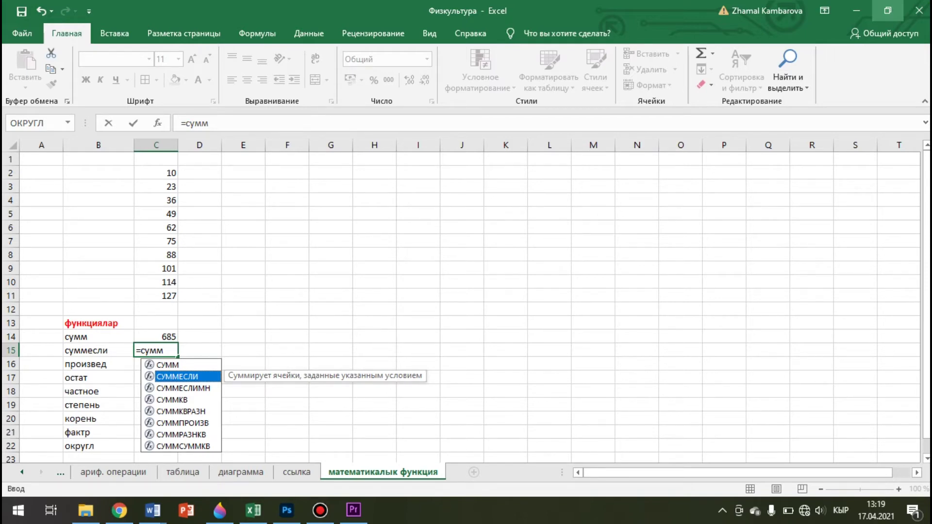
{"action": "key", "text": "Tab"}
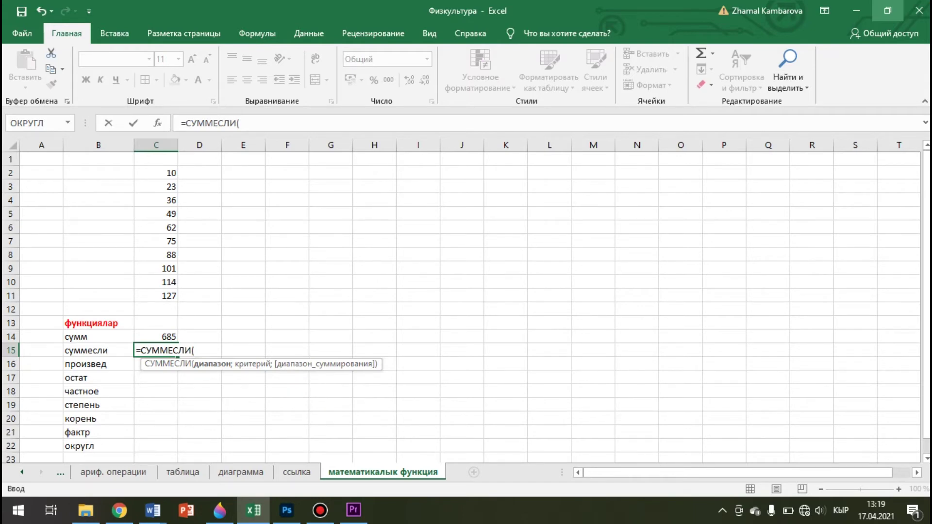
{"action": "key", "text": "ctrl+a"}
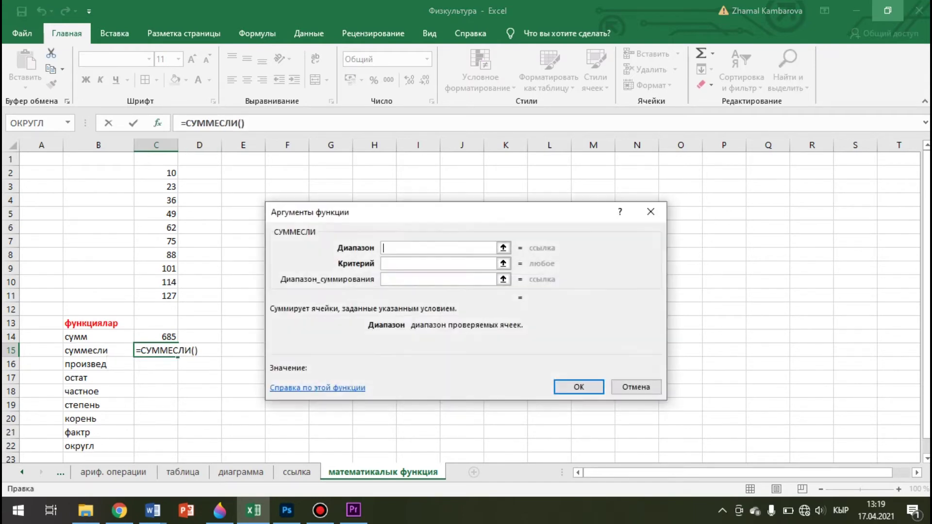
{"action": "left_click_drag", "start_coordinate": [437, 212], "coordinate": [436, 173]}
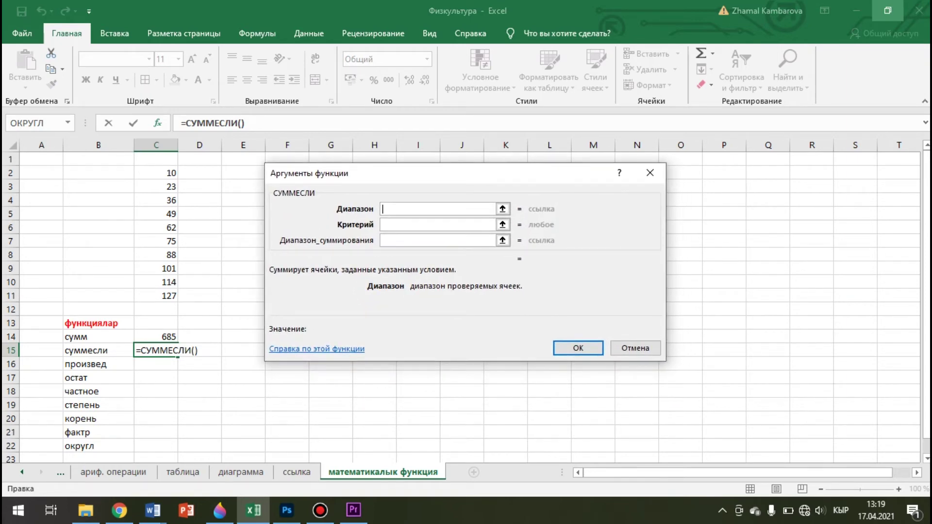
Set the СУММЕСЛИ range to C2:C11, the criterion to >62 and the sum range to C2:C11, and insert the formula
{"action": "left_click_drag", "start_coordinate": [161, 174], "coordinate": [173, 293]}
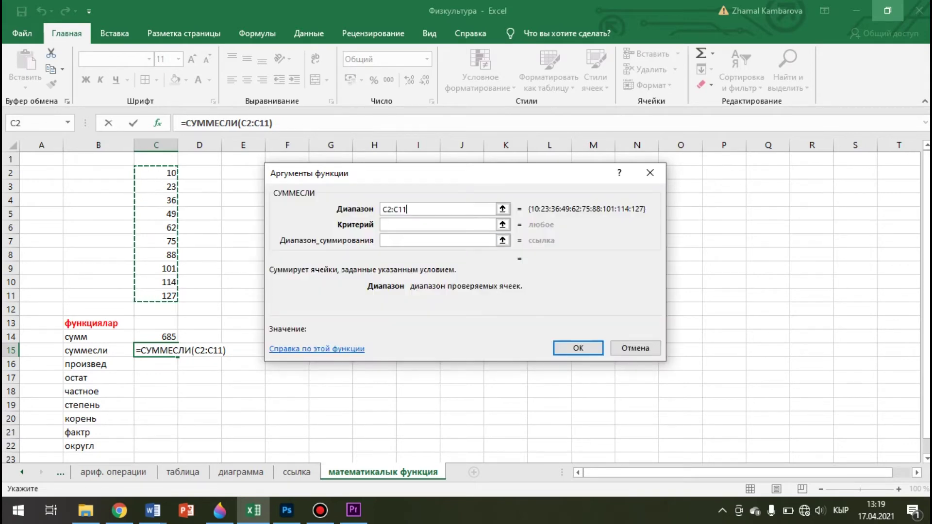
{"action": "left_click", "coordinate": [437, 225]}
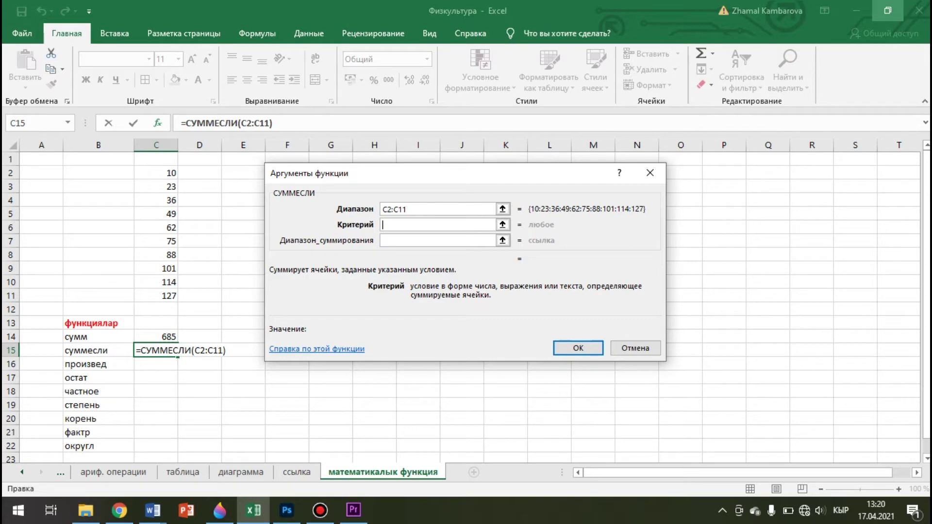
{"action": "key", "text": "alt+shift"}
{"action": "key", "text": "alt+shift"}
{"action": "type", "text": ">62"}
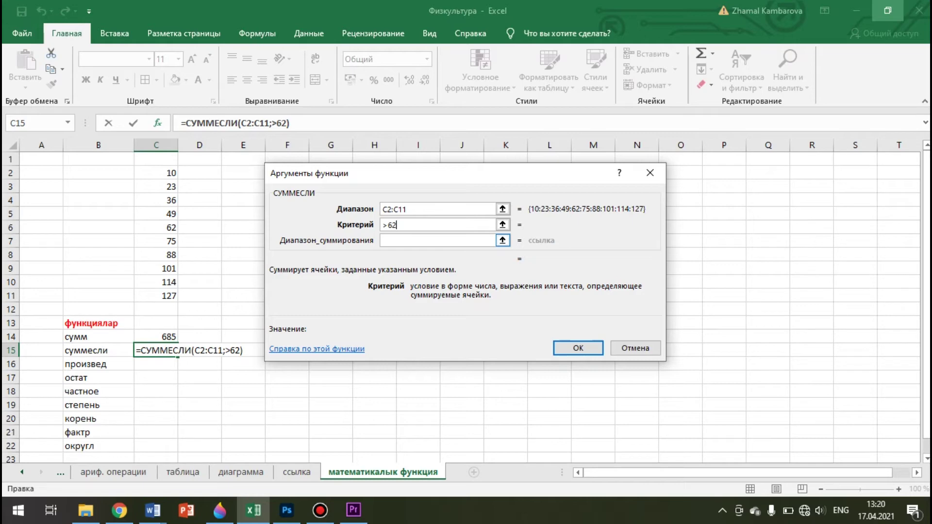
{"action": "key", "text": "Tab"}
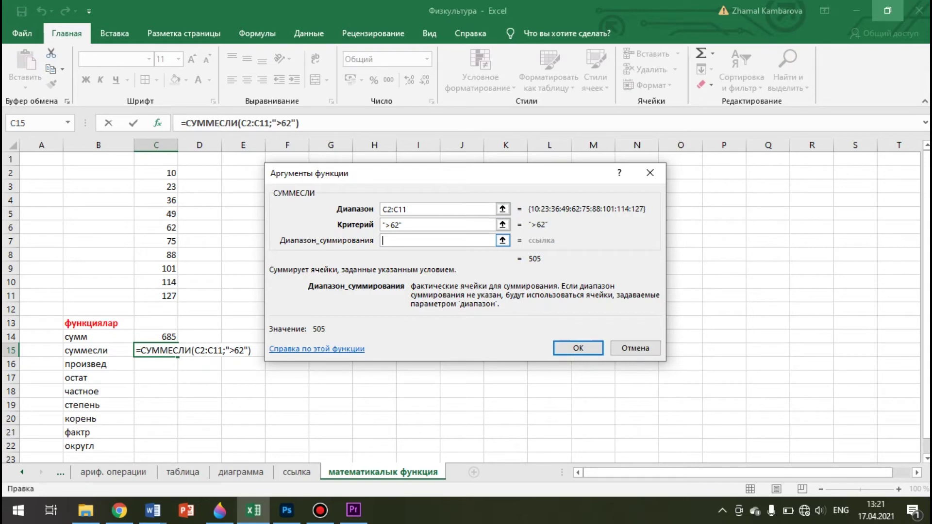
{"action": "left_click_drag", "start_coordinate": [165, 173], "coordinate": [170, 298]}
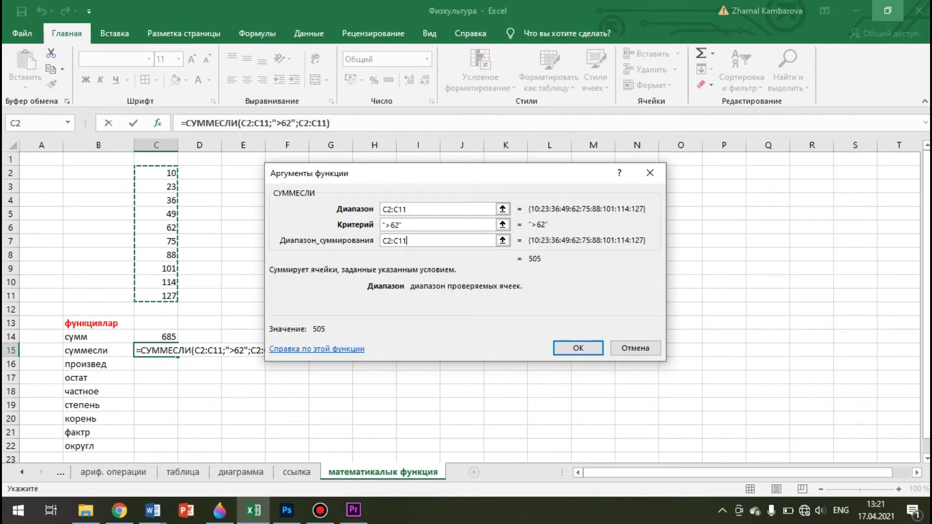
{"action": "left_click", "coordinate": [578, 347]}
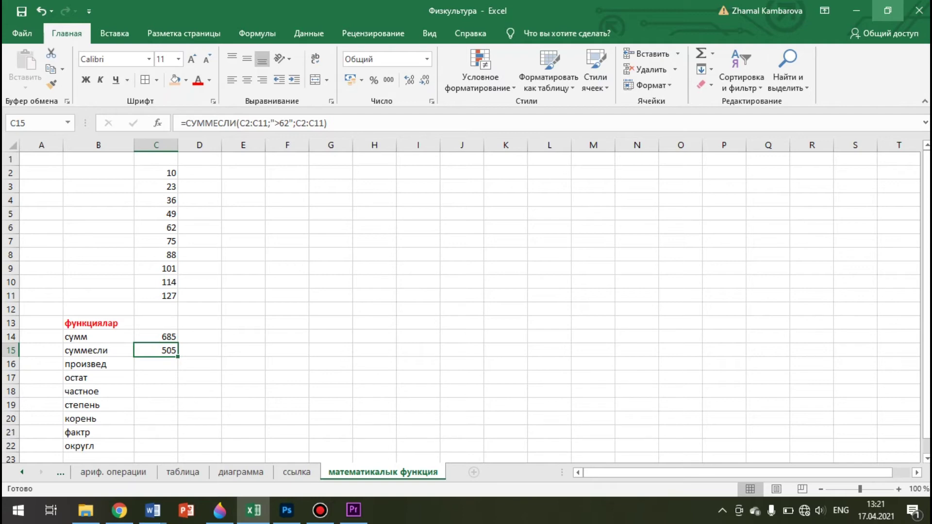
Calculate the product of the number series C2:C11 in C16 with the ПРОИЗВЕД function
{"action": "left_click", "coordinate": [155, 364]}
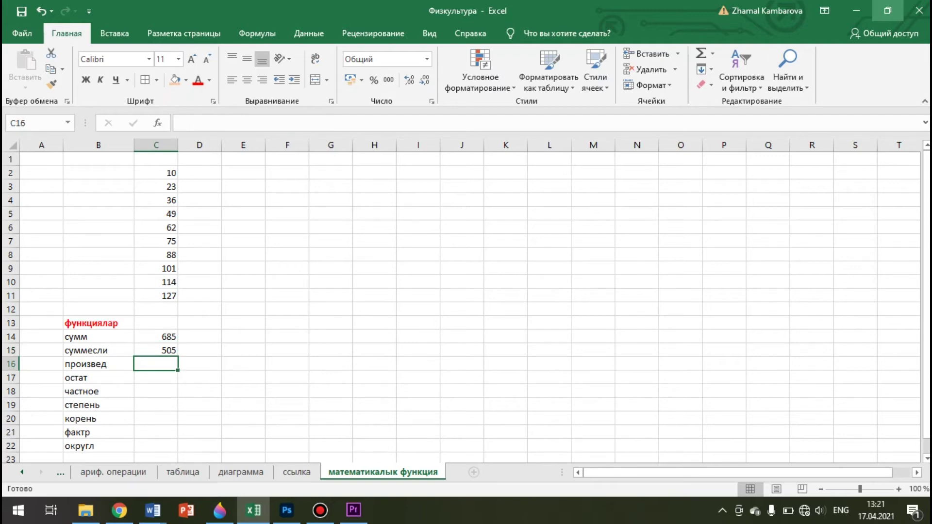
{"action": "type", "text": "=gh"}
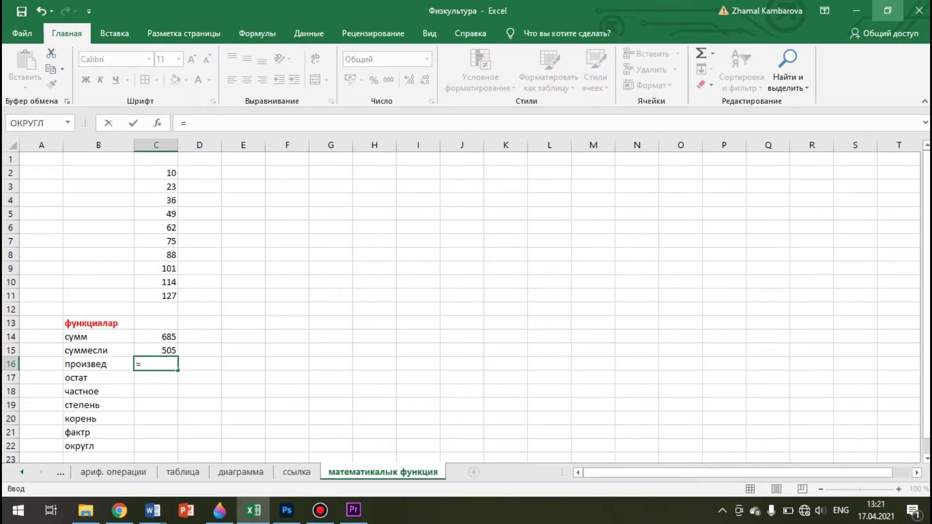
{"action": "key", "text": "BackSpace"}
{"action": "key", "text": "BackSpace"}
{"action": "key", "text": "alt+shift"}
{"action": "type", "text": "прои"}
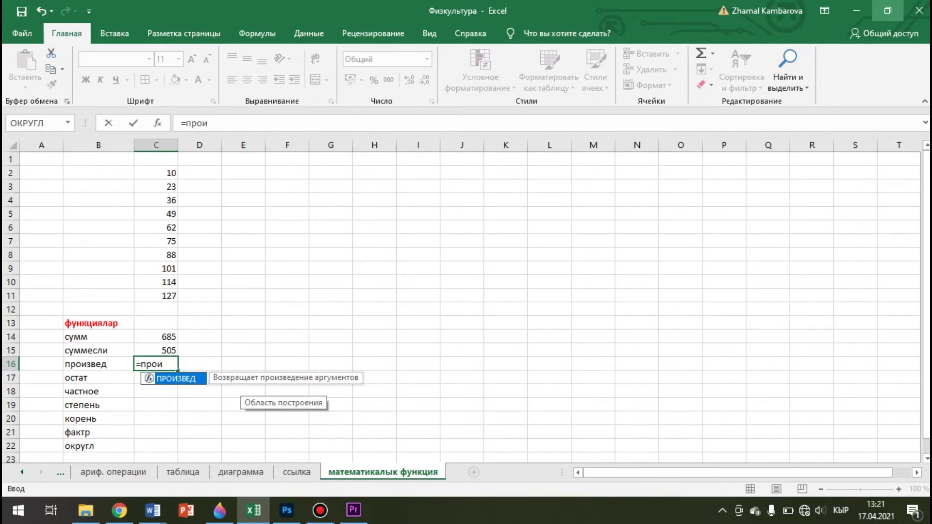
{"action": "key", "text": "Tab"}
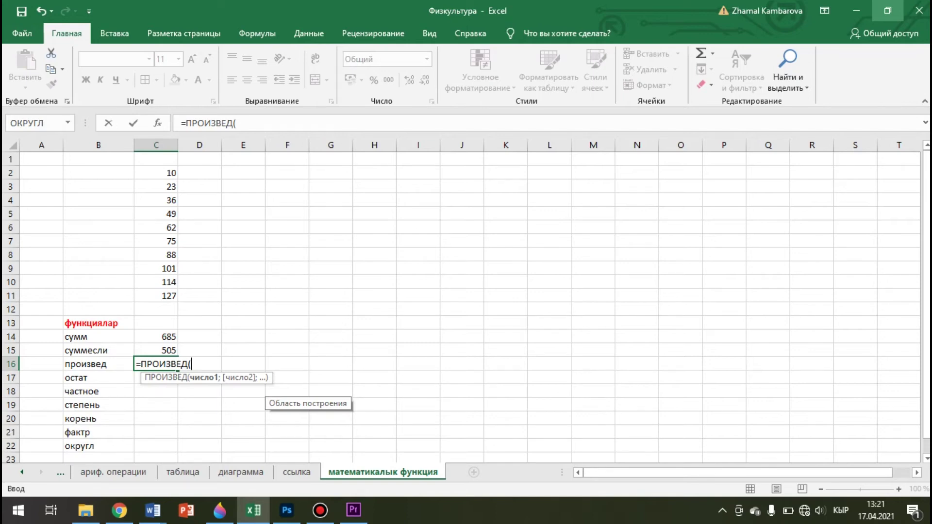
{"action": "left_click_drag", "start_coordinate": [156, 173], "coordinate": [156, 295]}
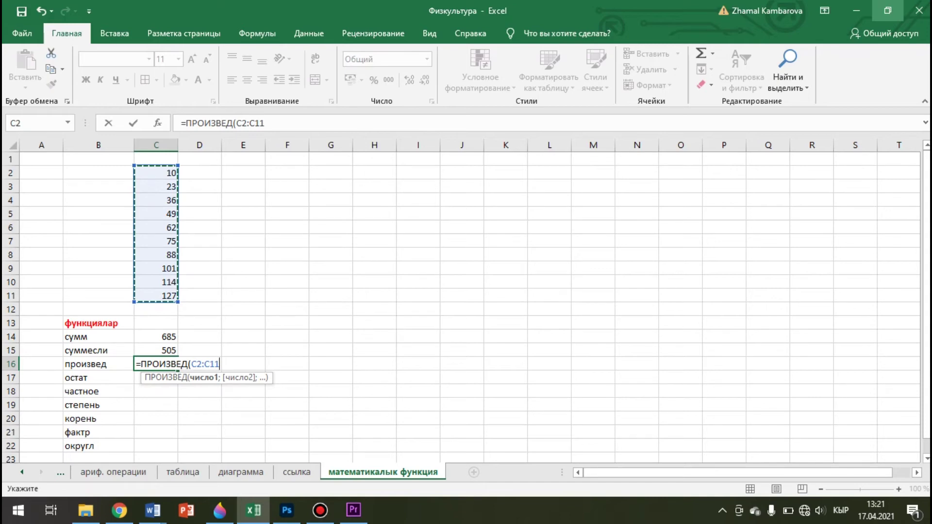
{"action": "key", "text": "Return"}
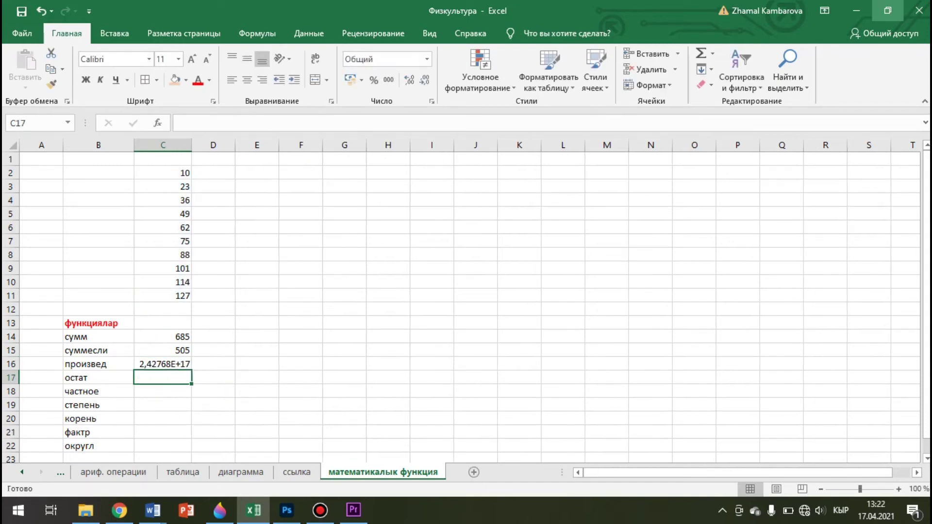
Format C16 as Числовой with no decimal places and widen column C to fit the whole product
{"action": "left_click", "coordinate": [162, 364]}
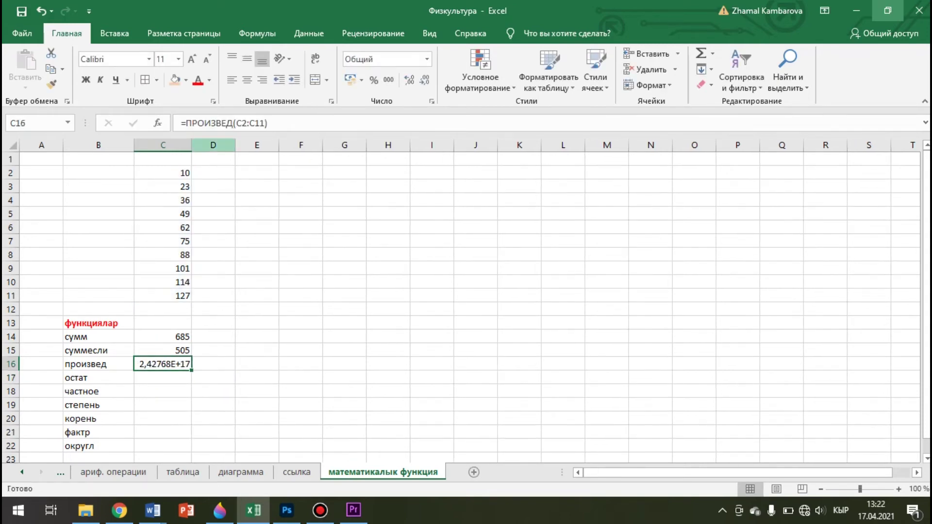
{"action": "left_click_drag", "start_coordinate": [192, 145], "coordinate": [209, 145]}
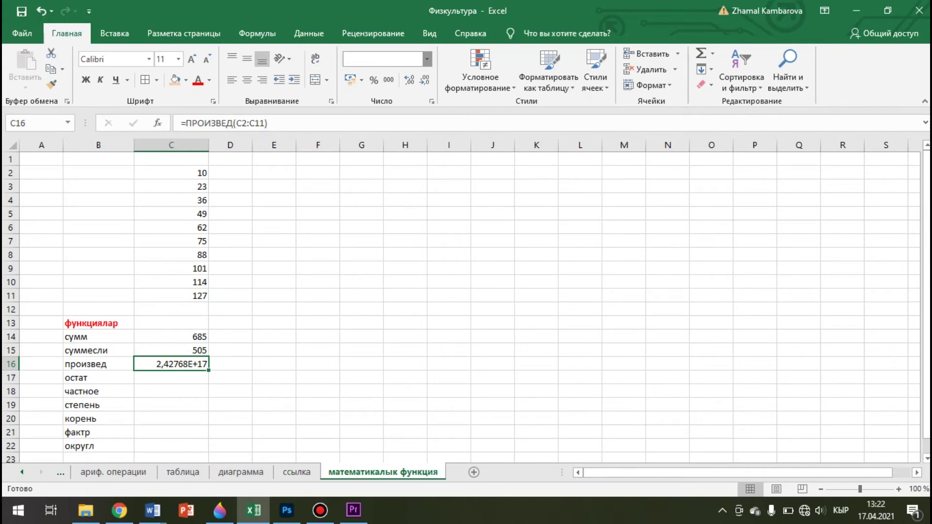
{"action": "left_click", "coordinate": [427, 58]}
{"action": "left_click", "coordinate": [383, 114]}
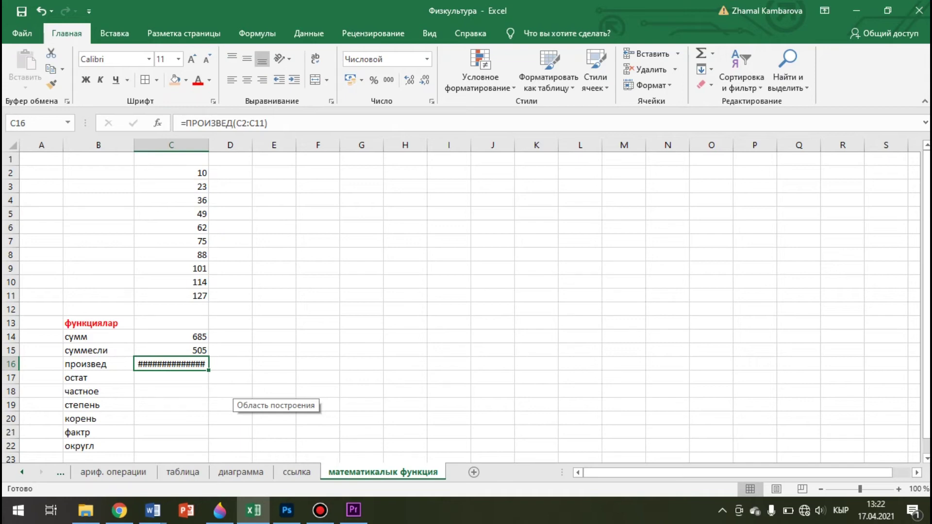
{"action": "left_click_drag", "start_coordinate": [208, 145], "coordinate": [244, 144]}
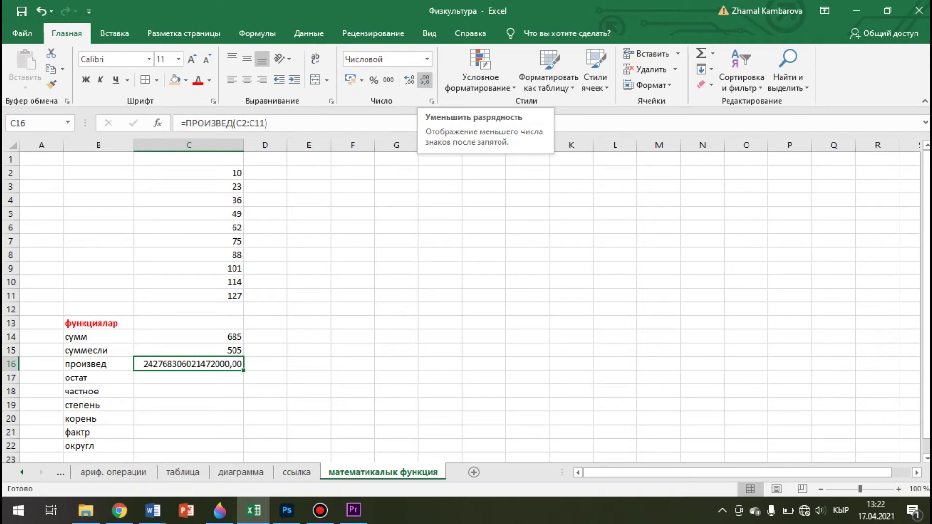
{"action": "left_click", "coordinate": [424, 79]}
{"action": "left_click", "coordinate": [425, 79]}
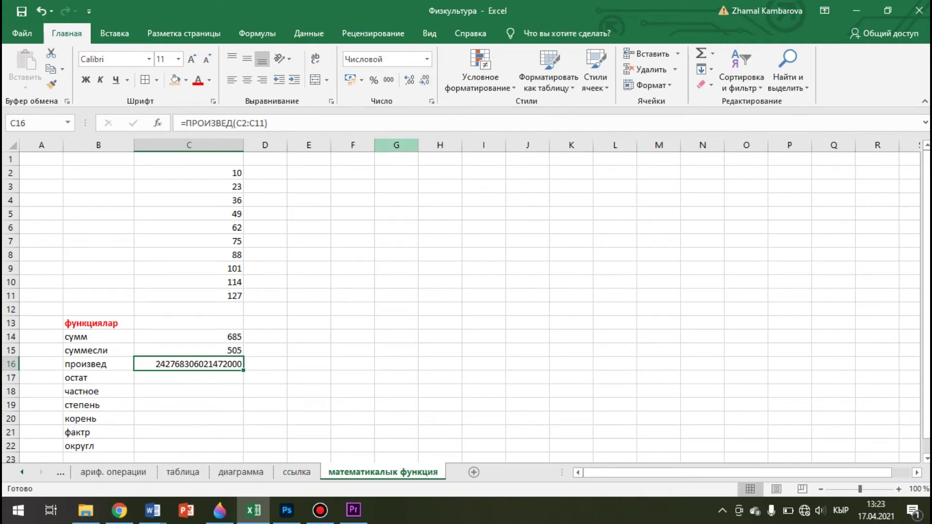
Calculate the remainder of dividing C11 by C2 in C17 with the ОСТАТ function
{"action": "left_click", "coordinate": [189, 378]}
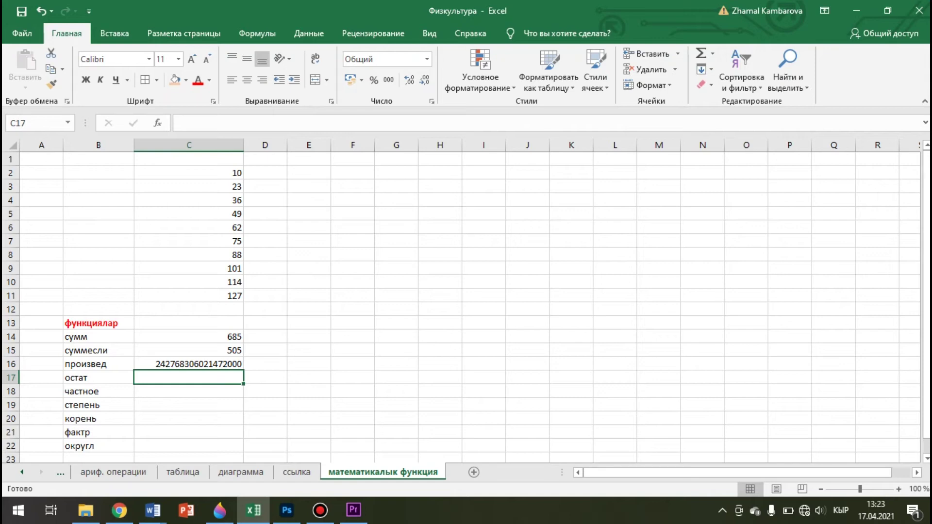
{"action": "type", "text": "=о"}
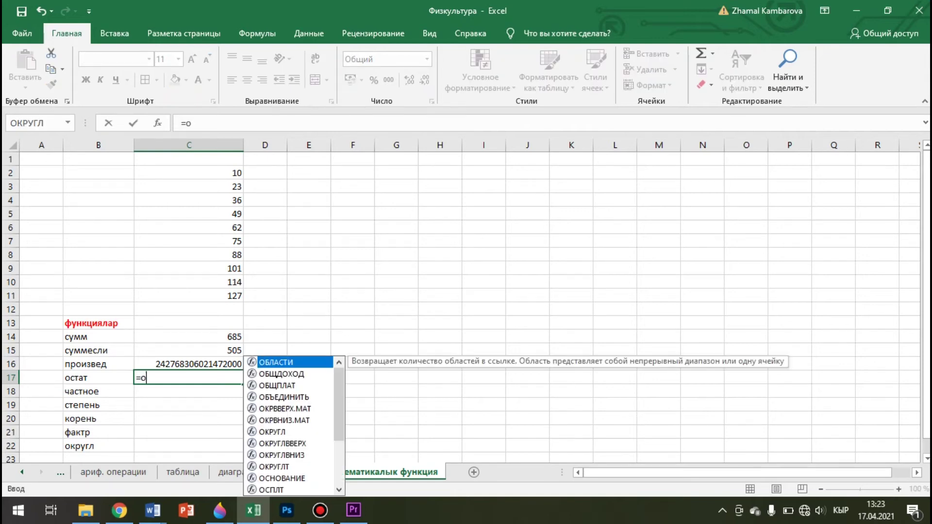
{"action": "type", "text": "ста"}
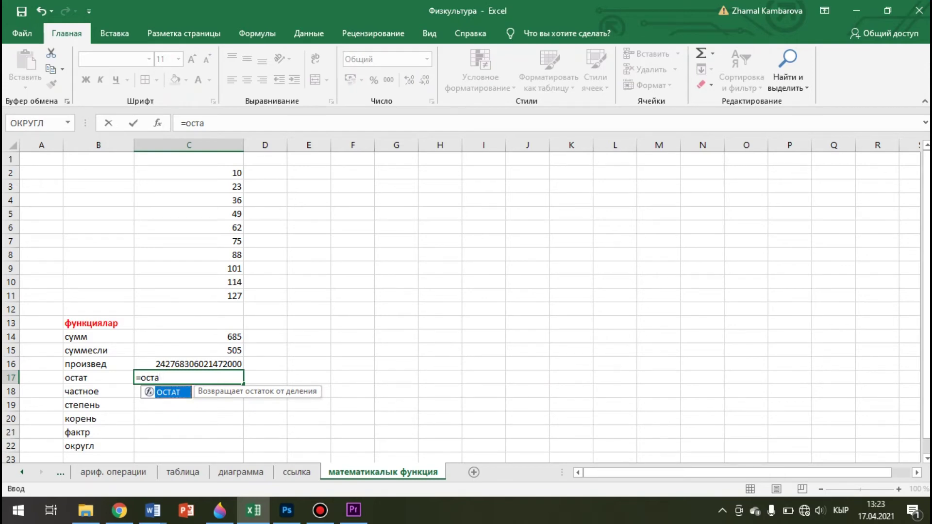
{"action": "key", "text": "Tab"}
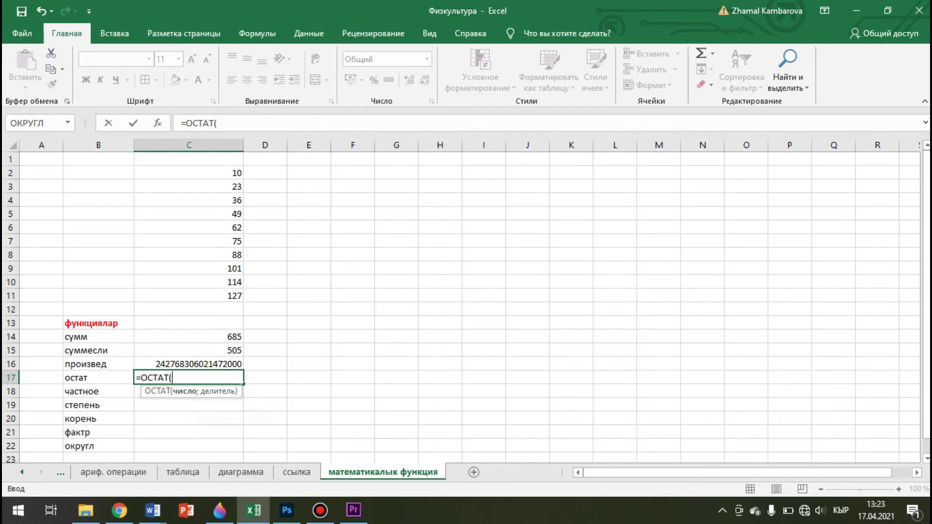
{"action": "left_click", "coordinate": [214, 296]}
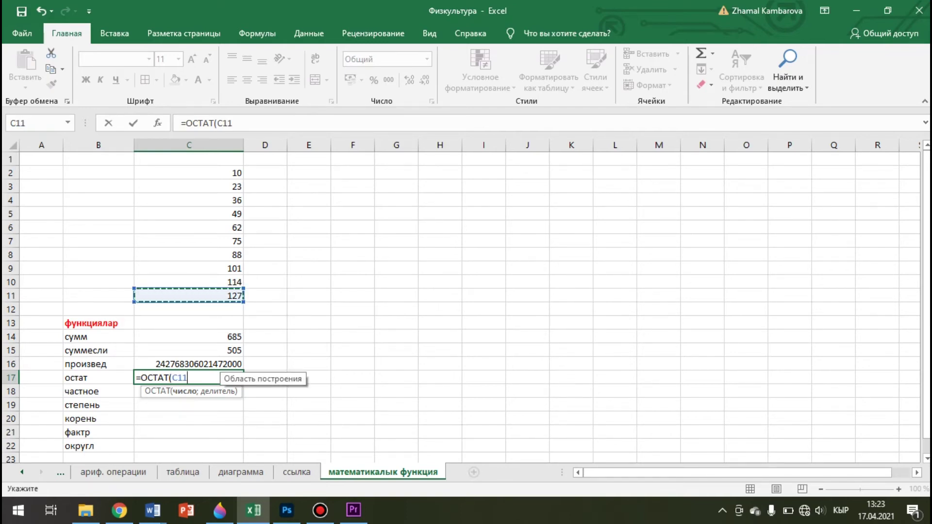
{"action": "type", "text": ";"}
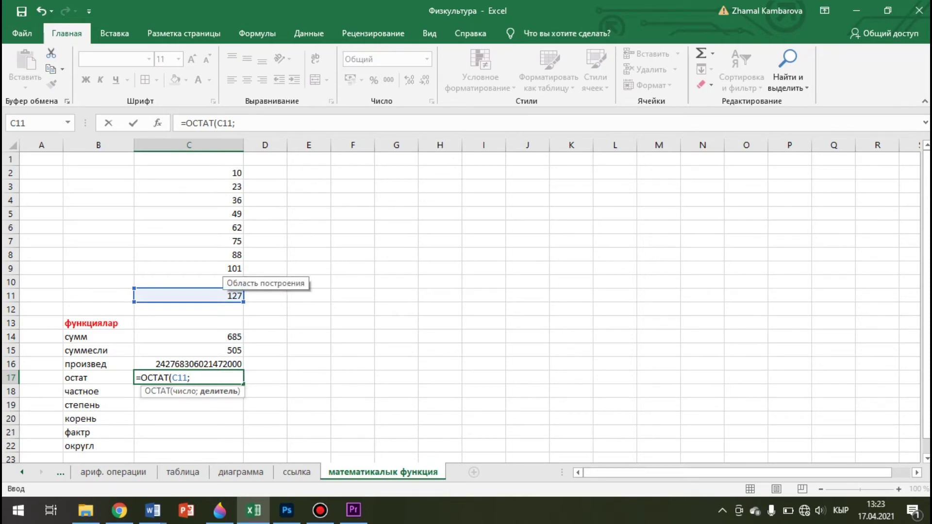
{"action": "left_click", "coordinate": [213, 173]}
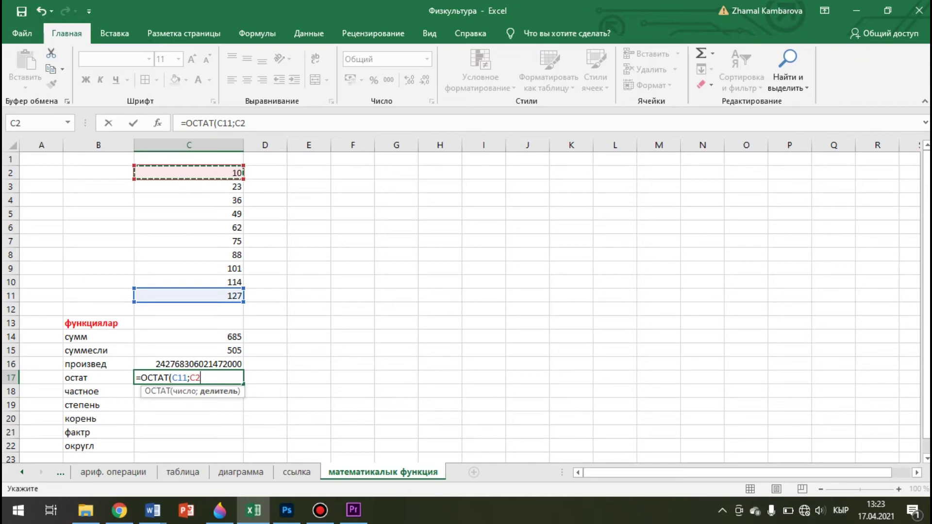
{"action": "key", "text": "Return"}
{"action": "key", "text": "Up"}
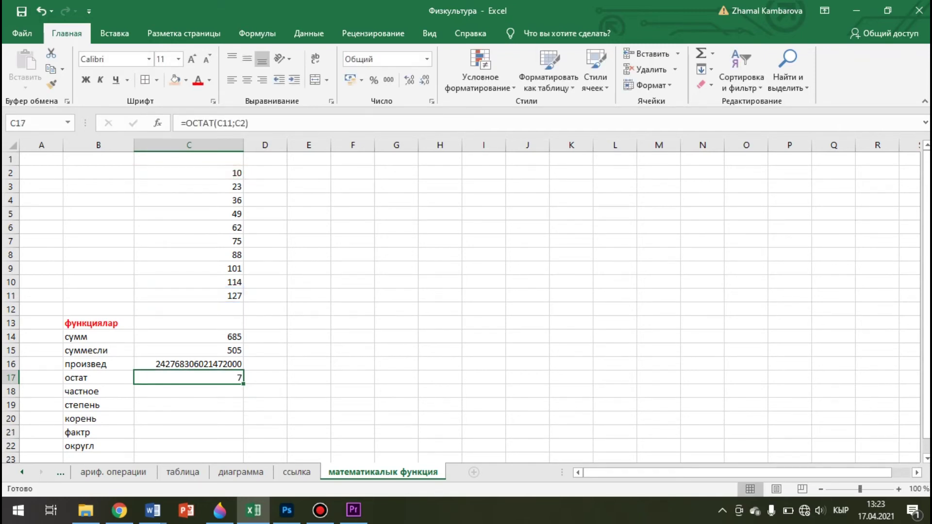
Calculate the integer quotient of C11 divided by C2 in C18 with the ЧАСТНОЕ function
{"action": "key", "text": "Down"}
{"action": "type", "text": "="}
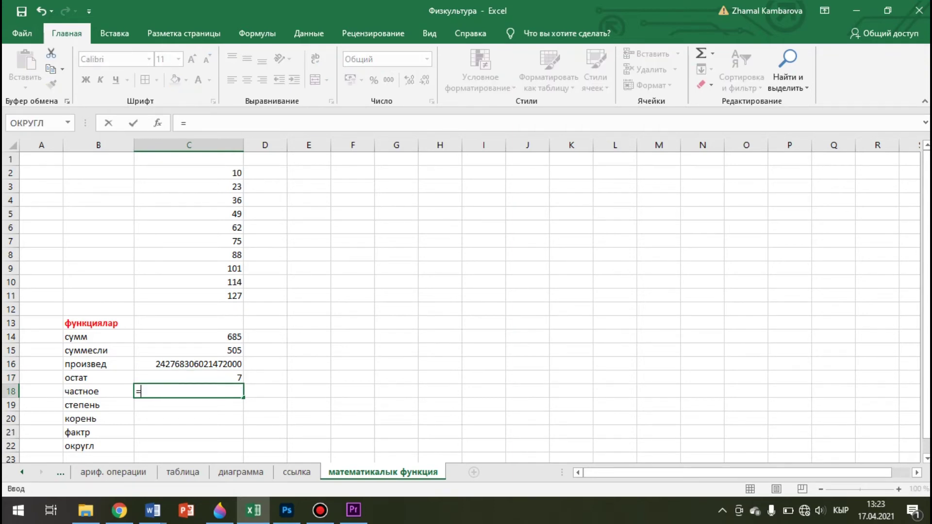
{"action": "type", "text": "час"}
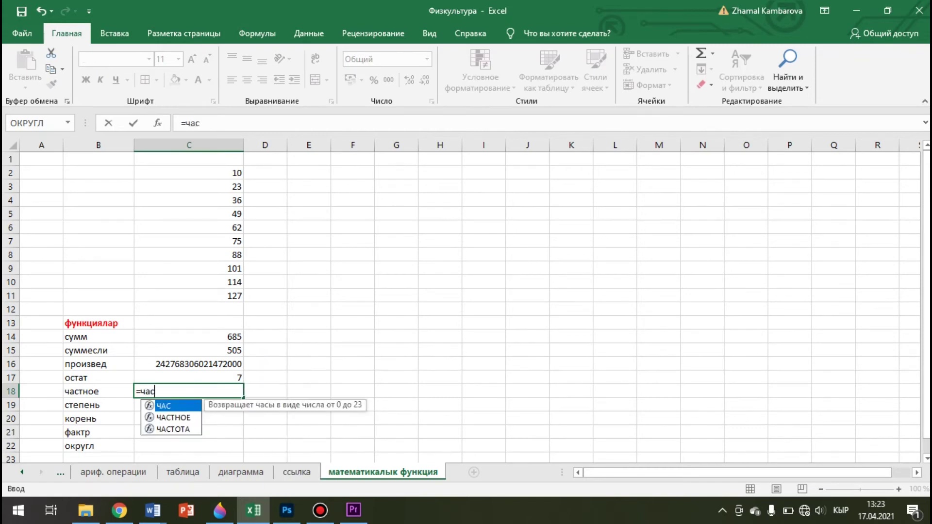
{"action": "key", "text": "Down"}
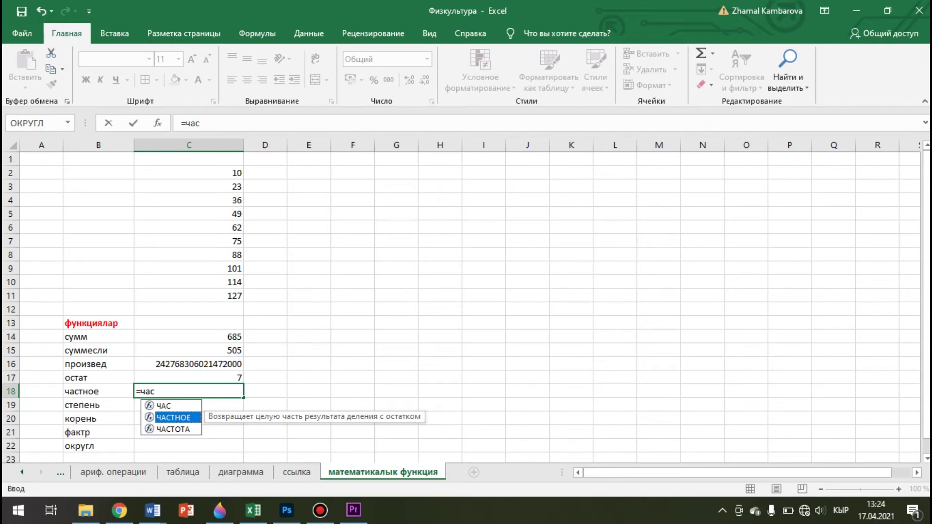
{"action": "key", "text": "Tab"}
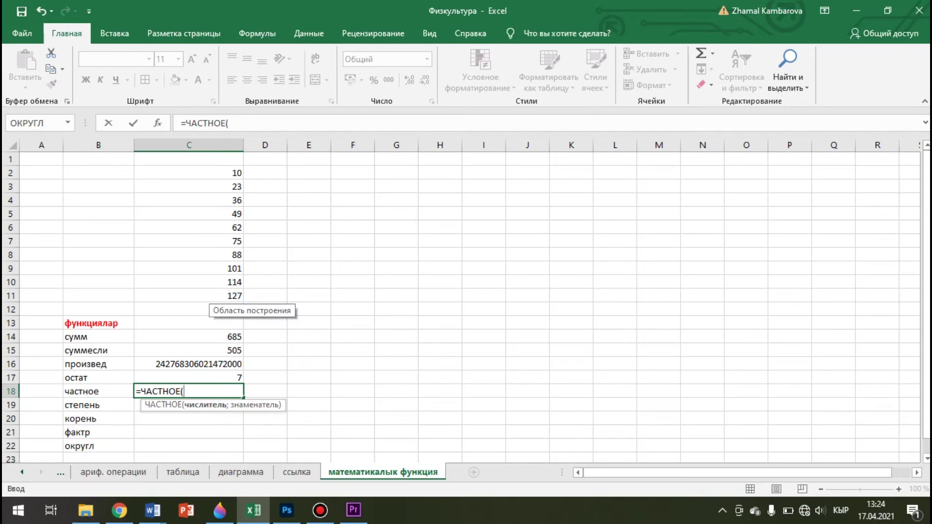
{"action": "left_click", "coordinate": [209, 296]}
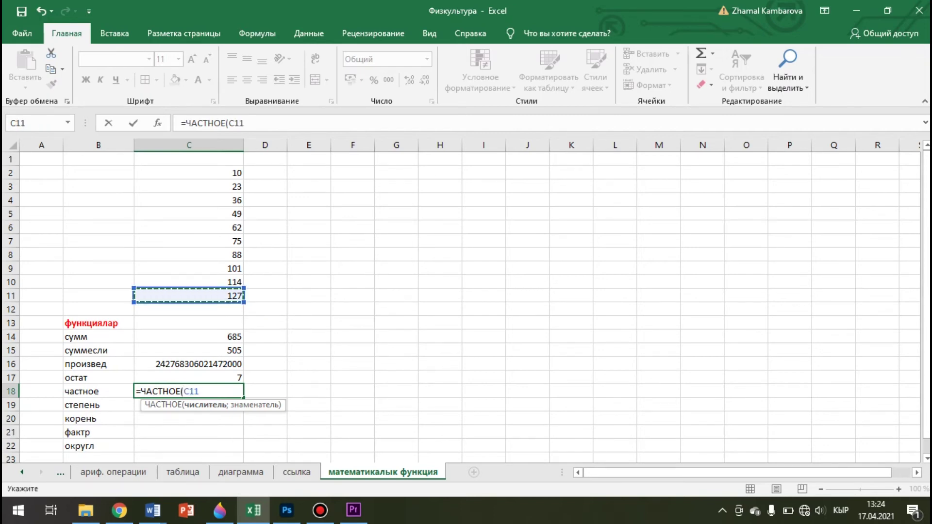
{"action": "type", "text": ";"}
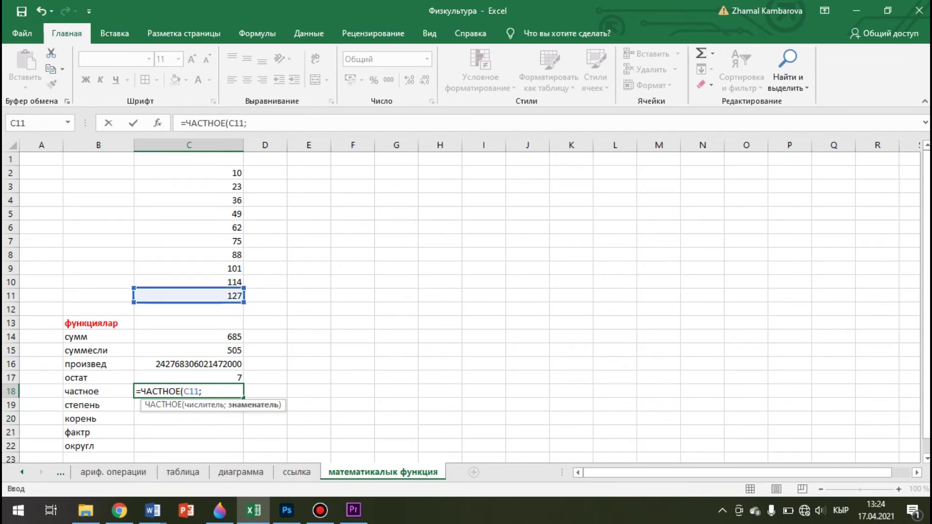
{"action": "left_click", "coordinate": [189, 173]}
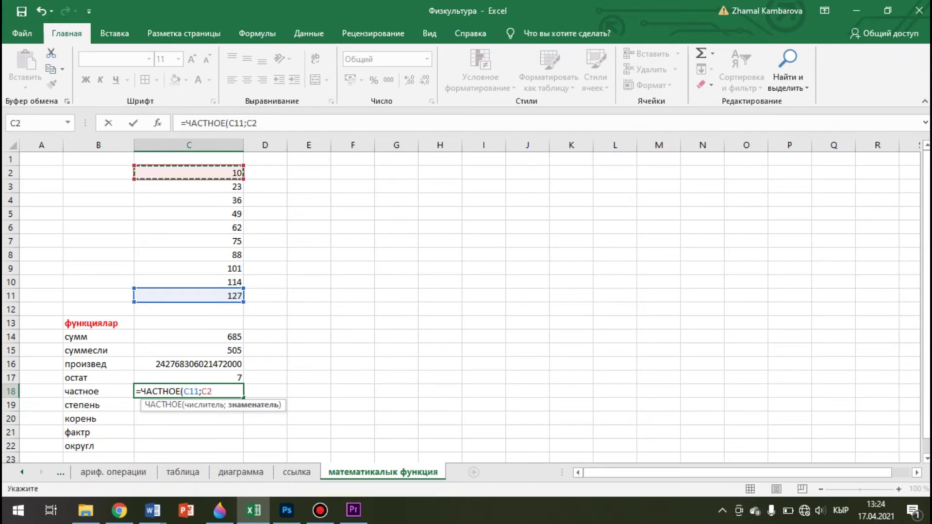
{"action": "key", "text": "Return"}
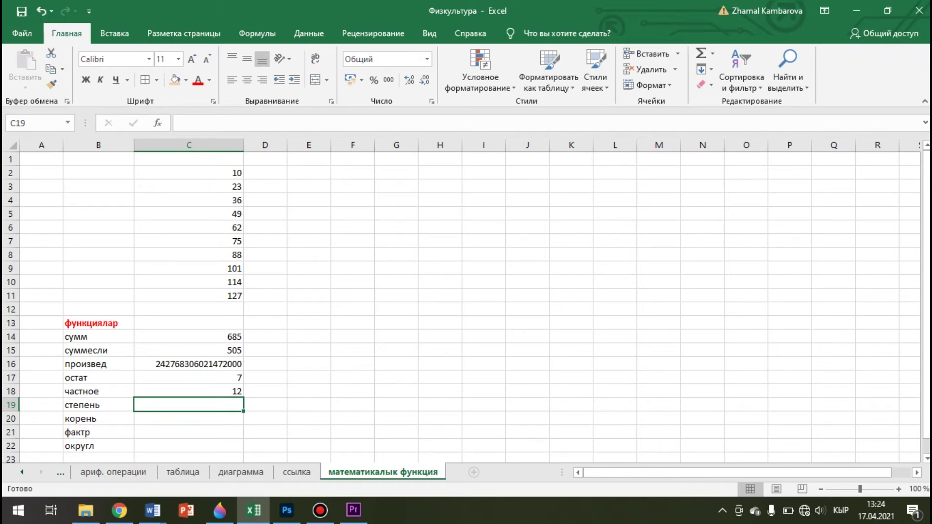
Raise the number in C7 to the power of 2 in C19 with the СТЕПЕНЬ function
{"action": "type", "text": "="}
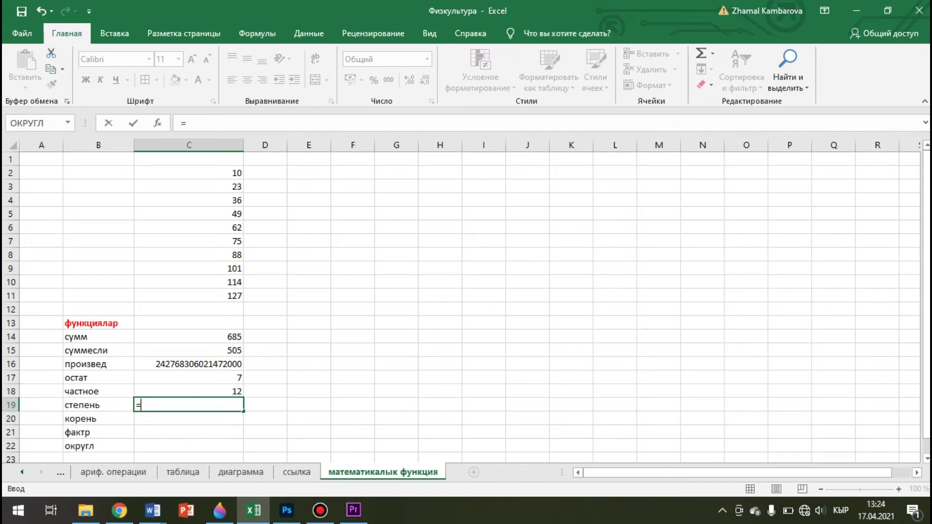
{"action": "type", "text": "степ"}
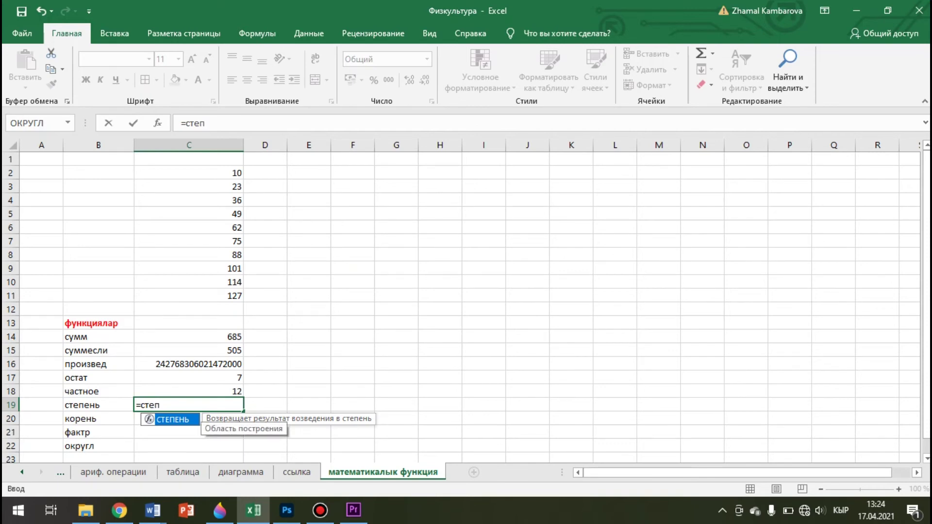
{"action": "key", "text": "Tab"}
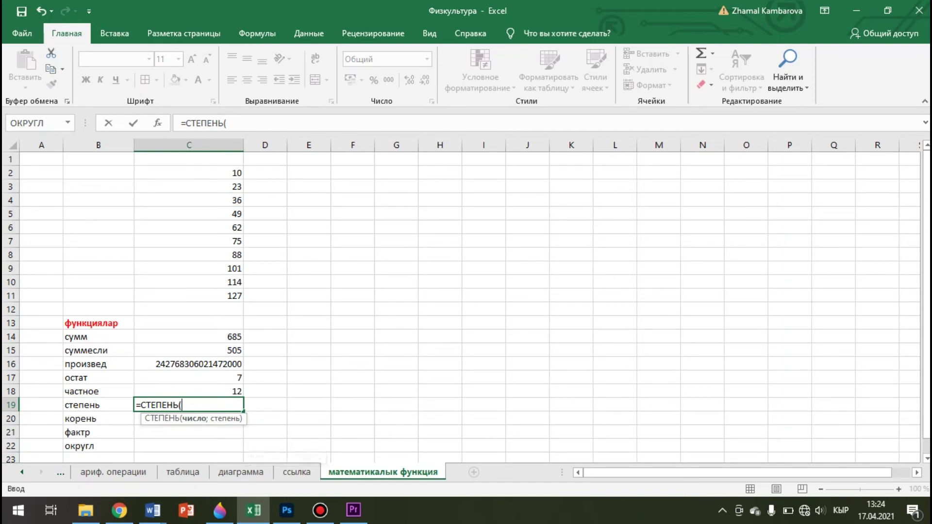
{"action": "left_click", "coordinate": [208, 241]}
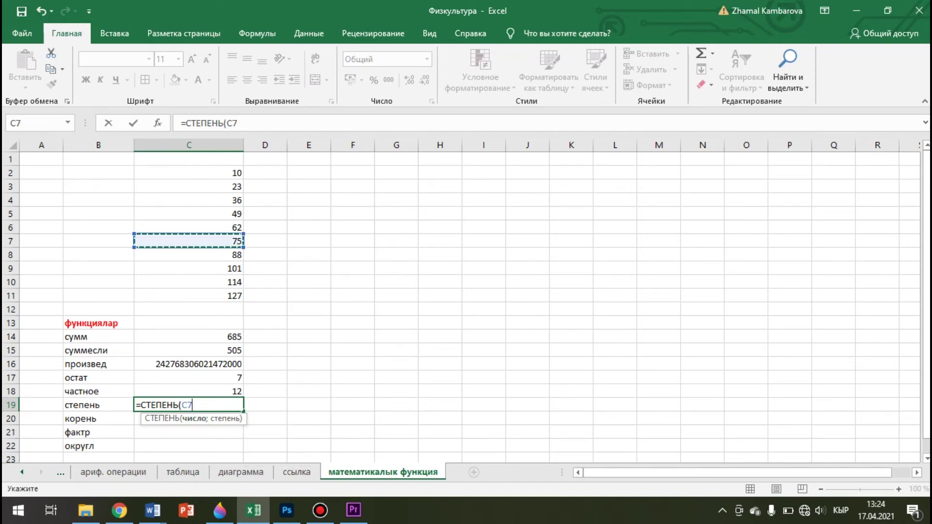
{"action": "type", "text": ";2"}
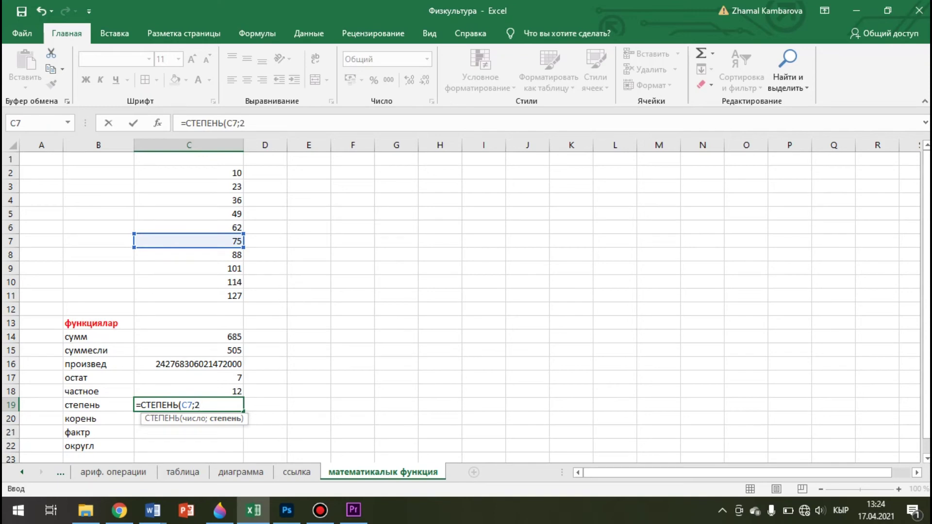
{"action": "key", "text": "Return"}
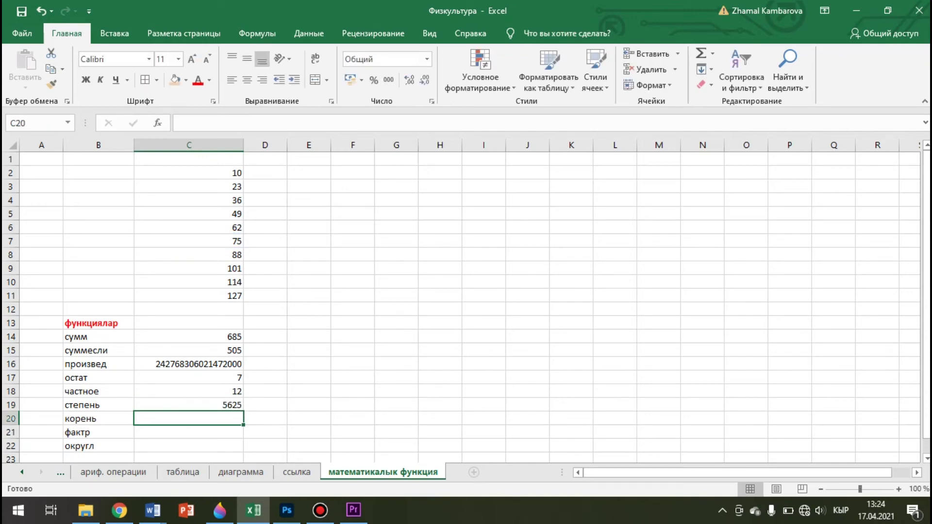
Review the СТЕПЕНЬ formula in C19 and calculate the square root of that cell in C20 with the КОРЕНЬ function
{"action": "left_click", "coordinate": [188, 405]}
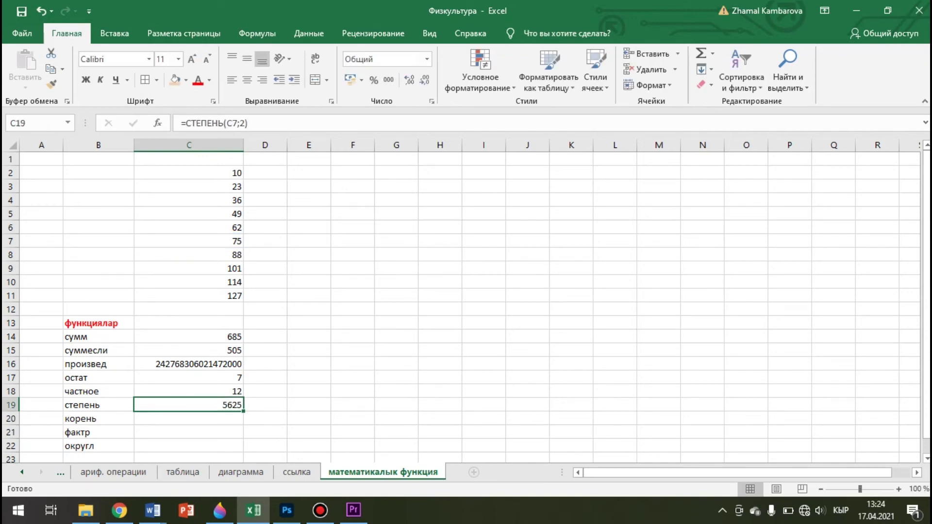
{"action": "double_click", "coordinate": [199, 405]}
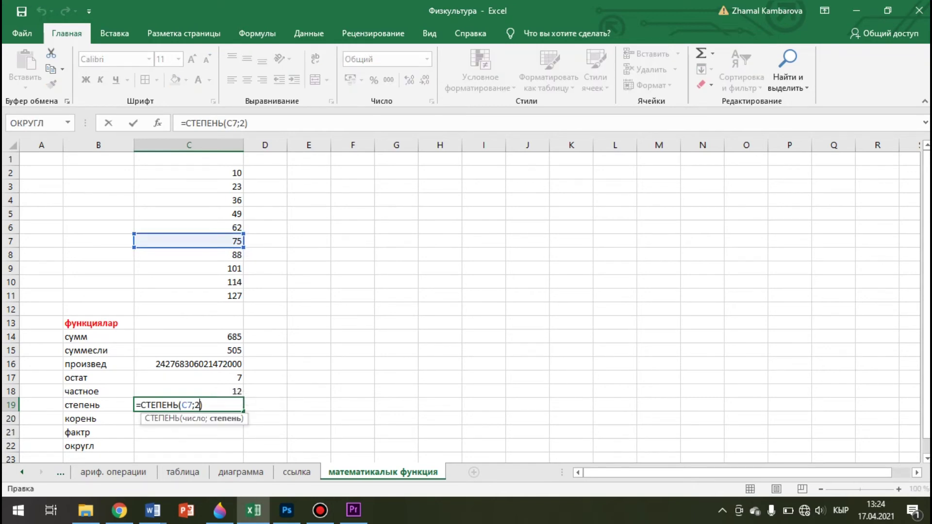
{"action": "left_click", "coordinate": [265, 418]}
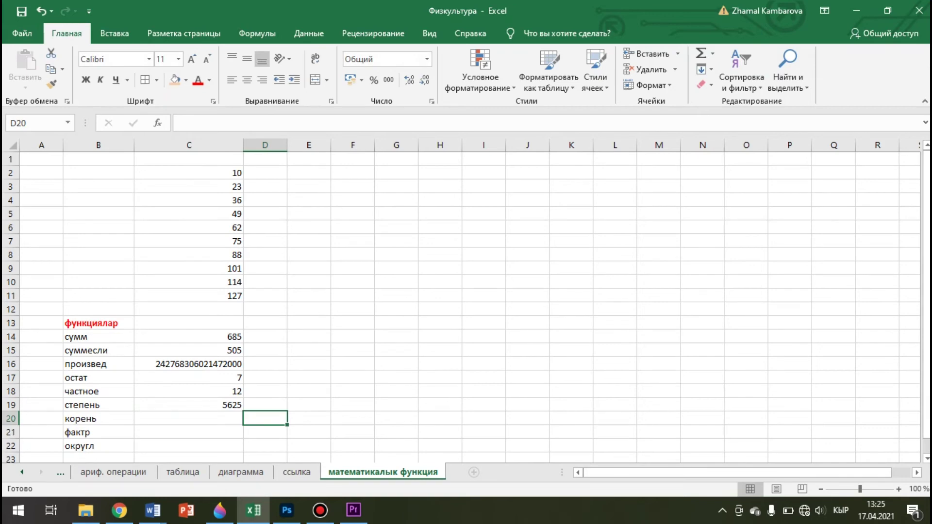
{"action": "left_click", "coordinate": [194, 405]}
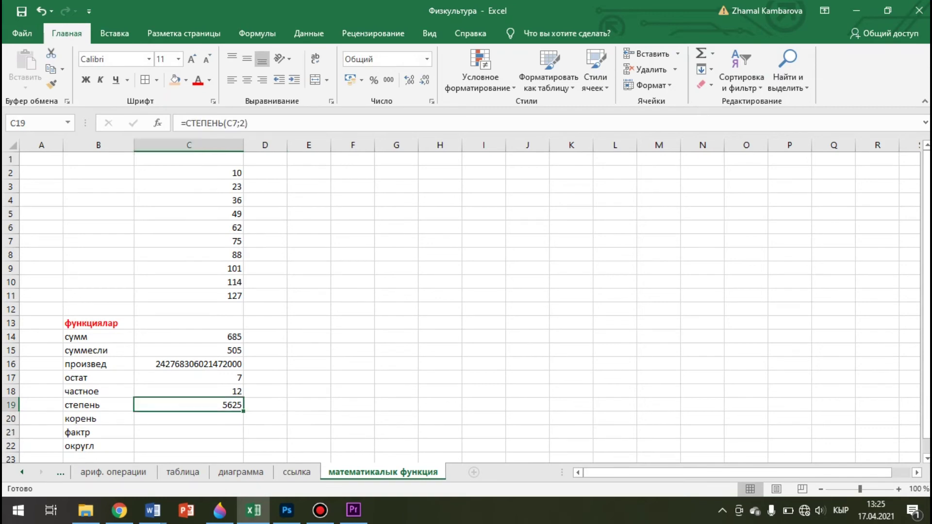
{"action": "left_click", "coordinate": [194, 418]}
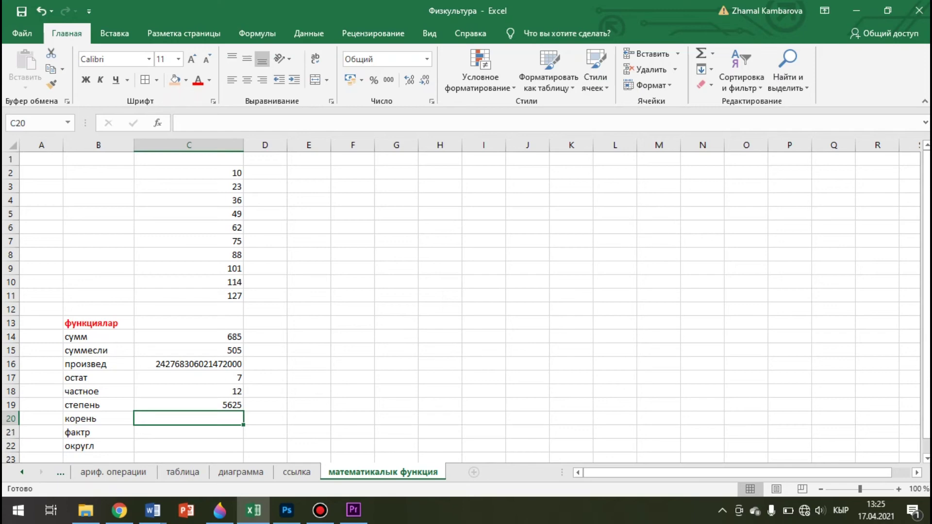
{"action": "type", "text": "="}
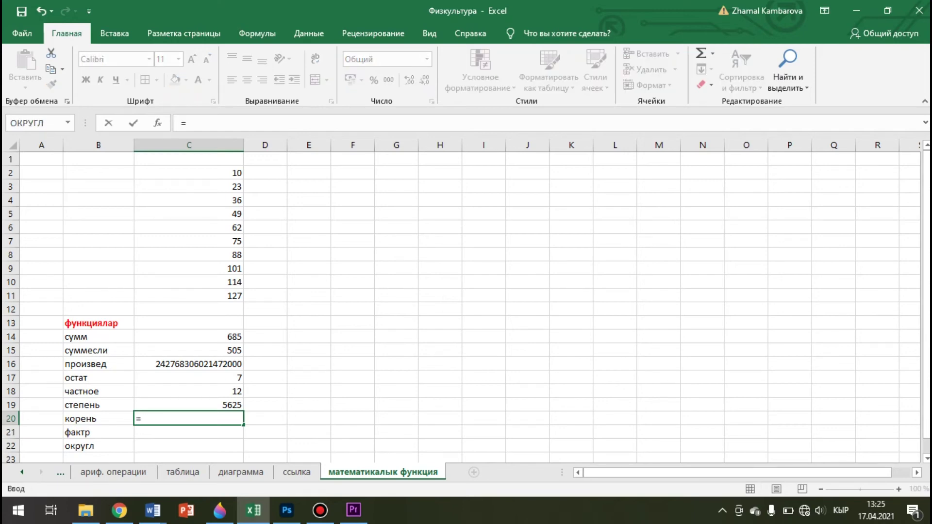
{"action": "type", "text": "кор"}
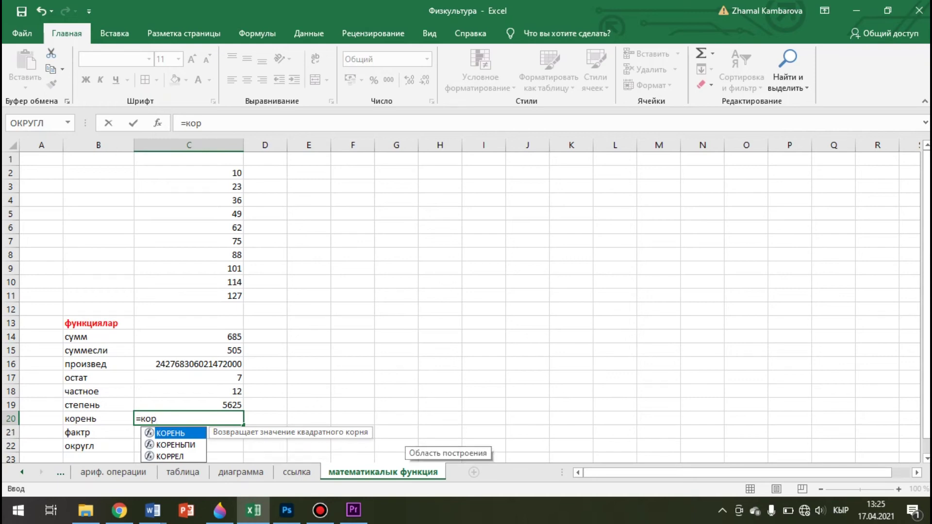
{"action": "key", "text": "Tab"}
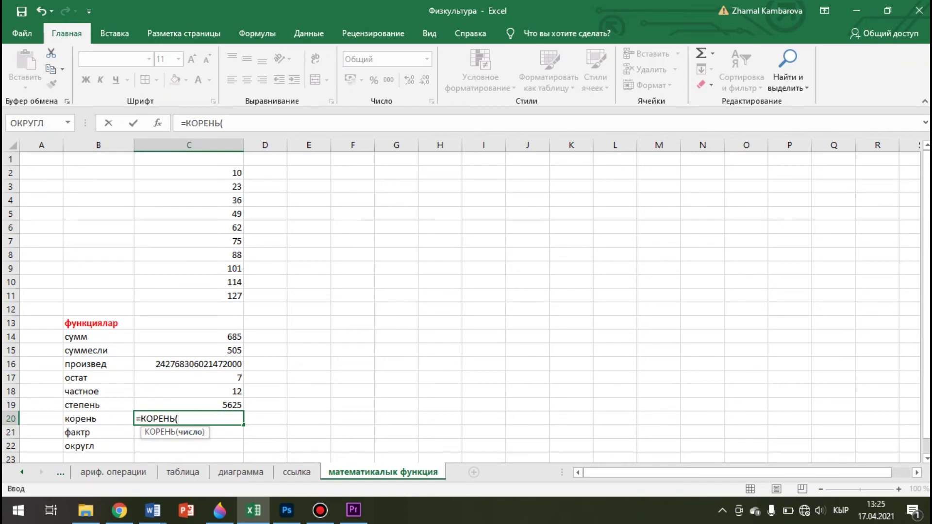
{"action": "left_click", "coordinate": [151, 405]}
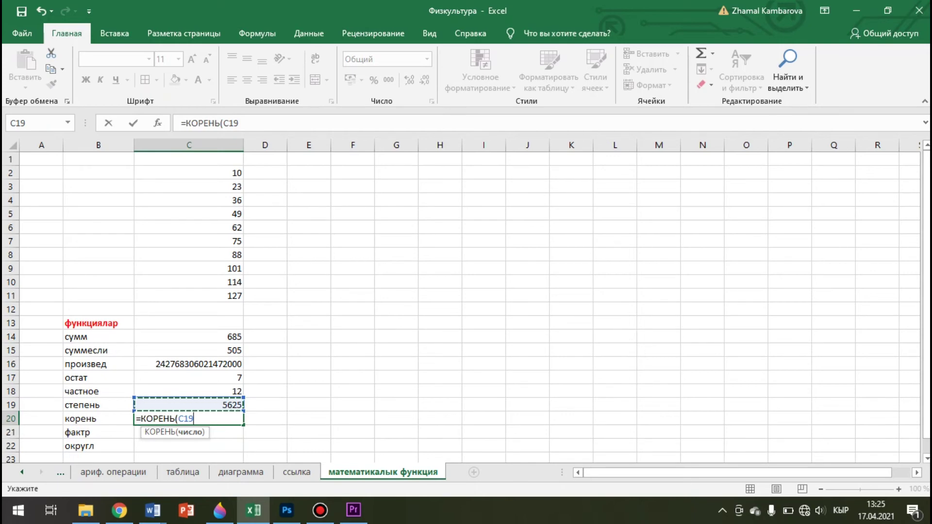
{"action": "key", "text": "Return"}
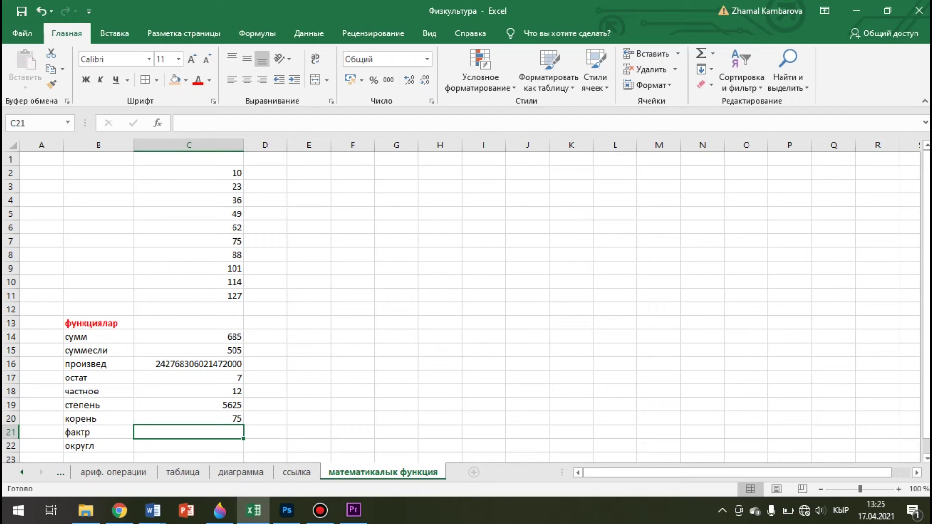
Calculate the factorial of the number in C2 in cell C21 with the ФАКТР function
{"action": "type", "text": "="}
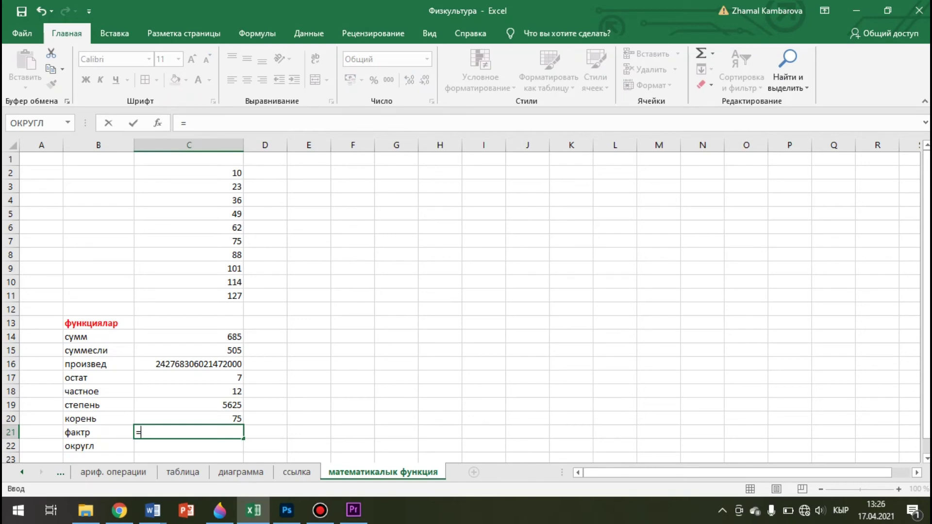
{"action": "type", "text": "фак"}
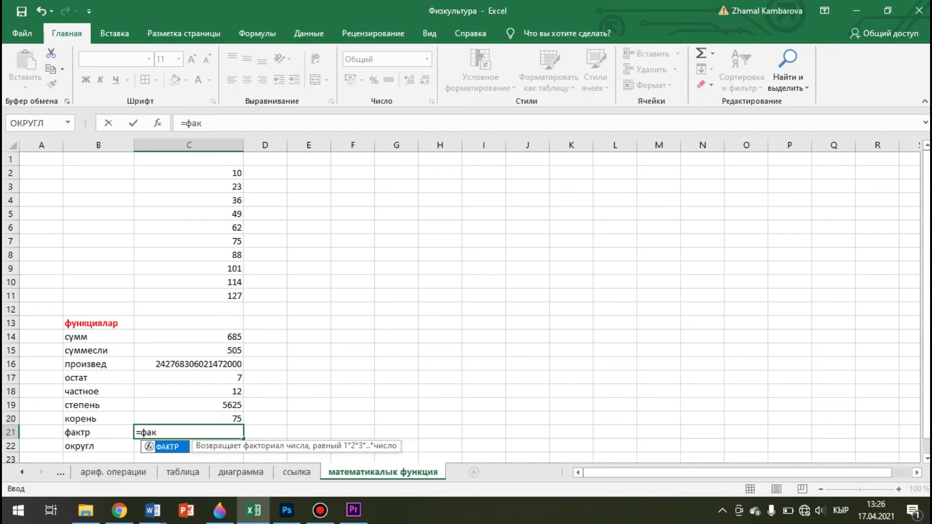
{"action": "key", "text": "Tab"}
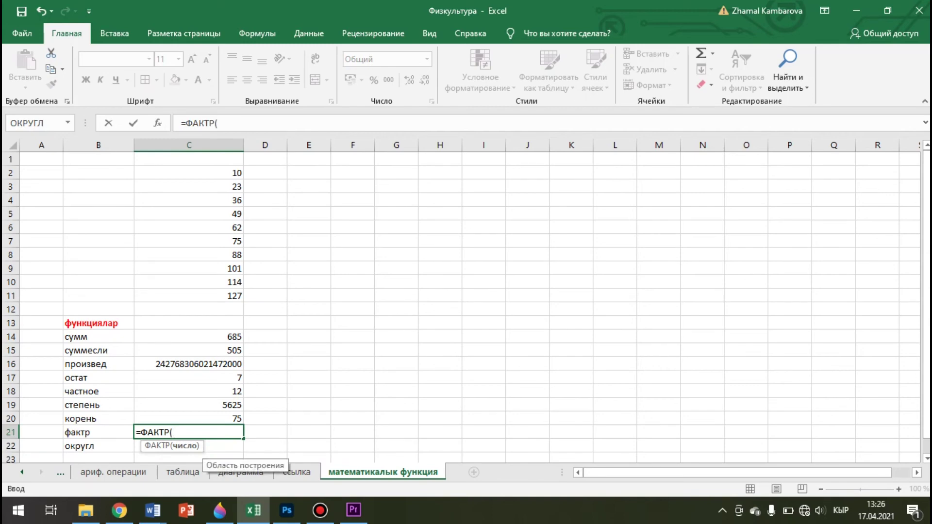
{"action": "left_click", "coordinate": [211, 173]}
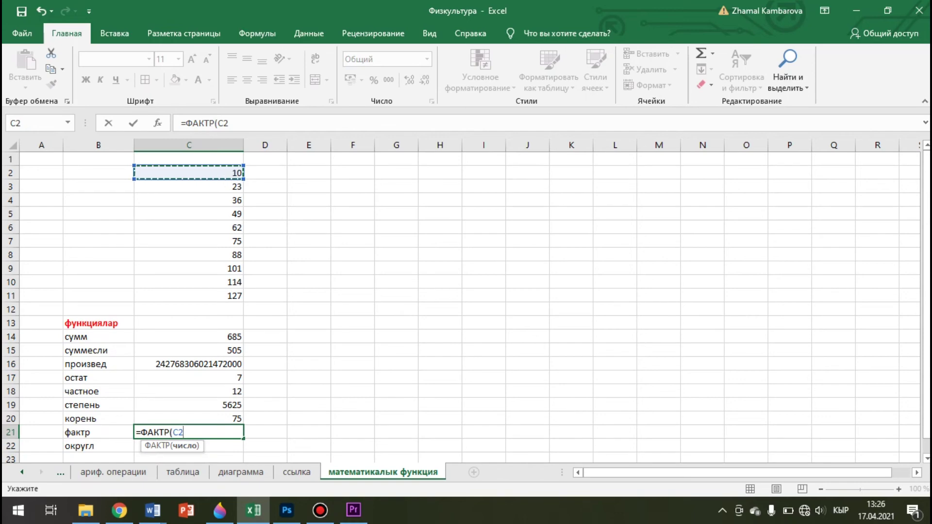
{"action": "key", "text": "Return"}
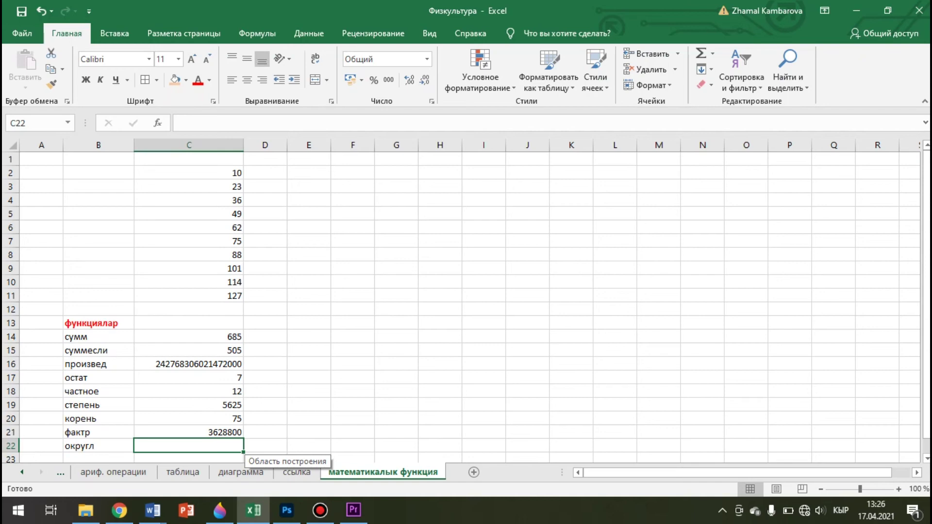
Divide C10 by C3 in cell E14 to produce a decimal number for rounding
{"action": "left_click", "coordinate": [309, 336]}
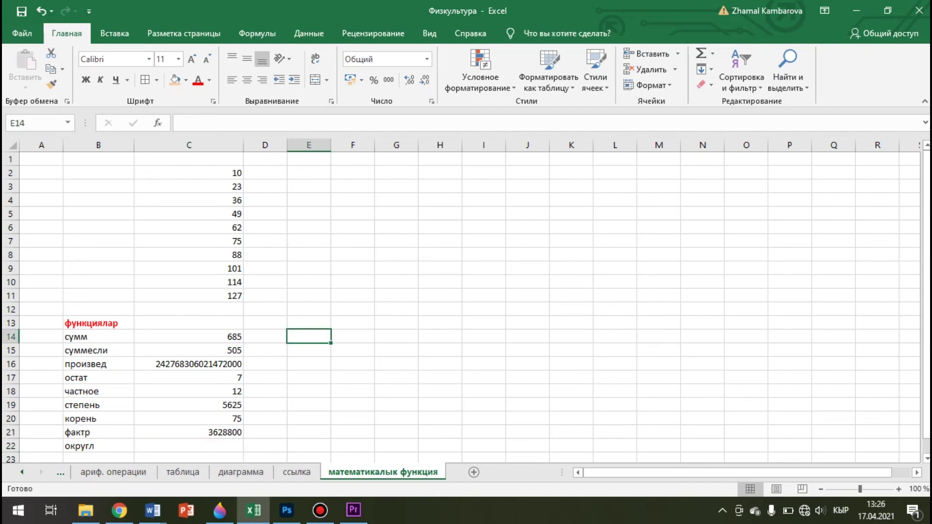
{"action": "type", "text": "="}
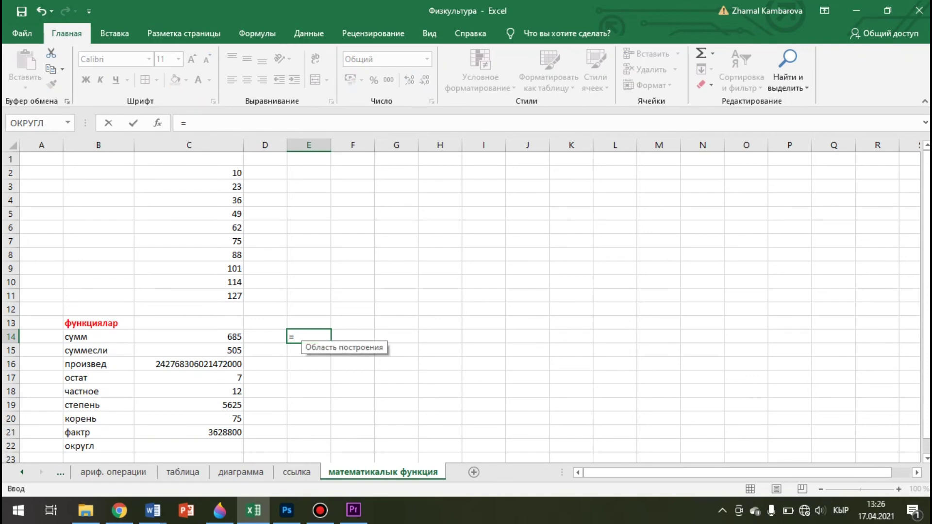
{"action": "left_click", "coordinate": [189, 282]}
{"action": "type", "text": "/"}
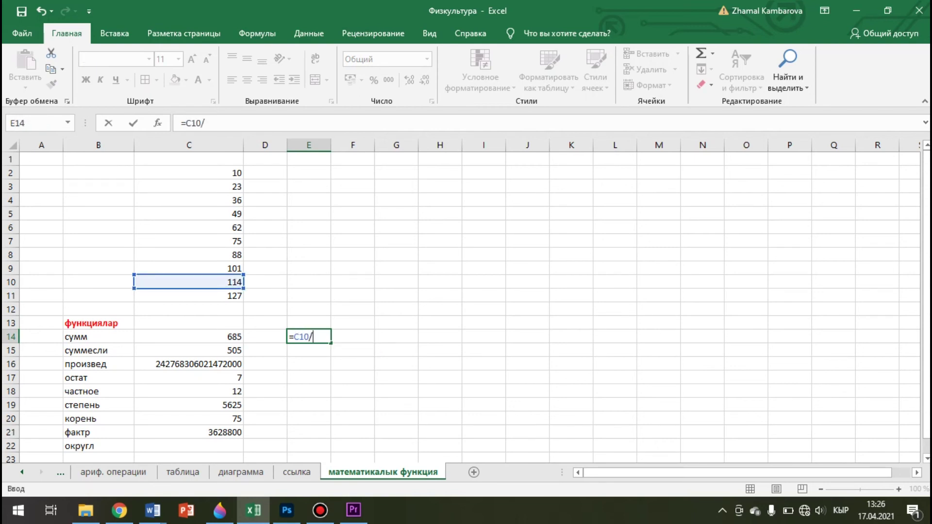
{"action": "left_click", "coordinate": [189, 186]}
{"action": "key", "text": "Return"}
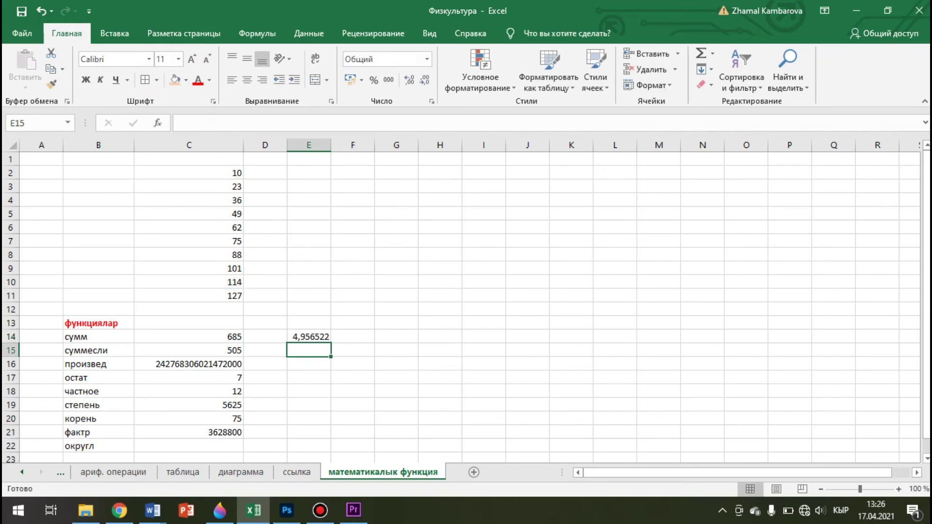
{"action": "left_click", "coordinate": [309, 337]}
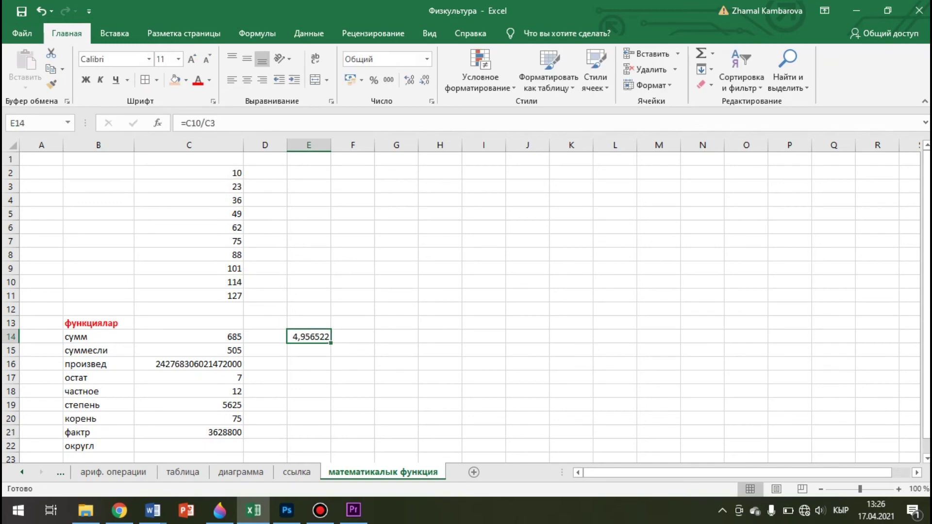
Round the quotient in E14 to 2 decimal places in C22 with the ОКРУГЛ function
{"action": "left_click", "coordinate": [189, 446]}
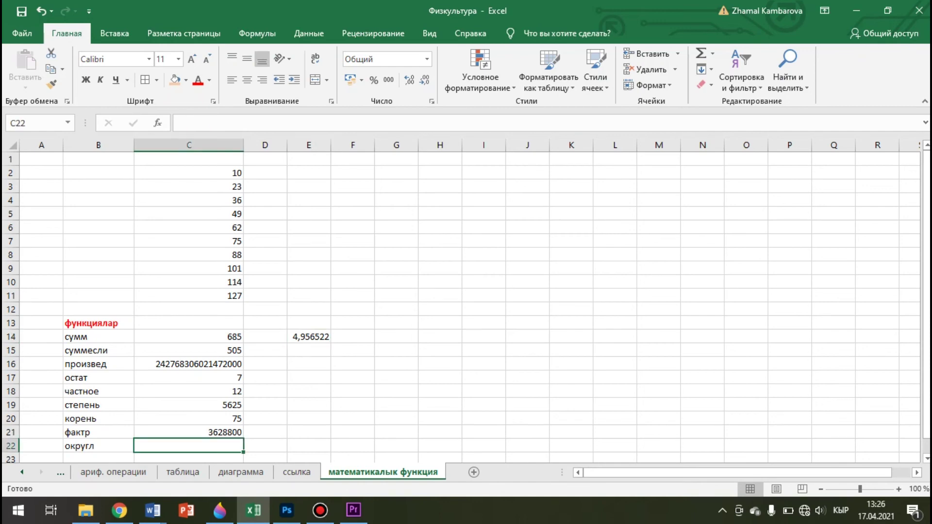
{"action": "type", "text": "=ок"}
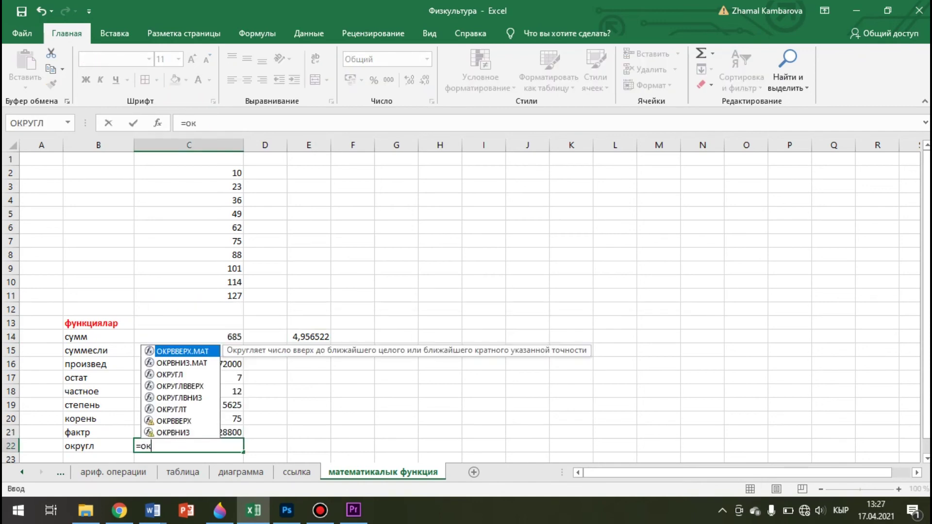
{"action": "type", "text": "р"}
{"action": "key", "text": "Down"}
{"action": "key", "text": "Down"}
{"action": "key", "text": "Tab"}
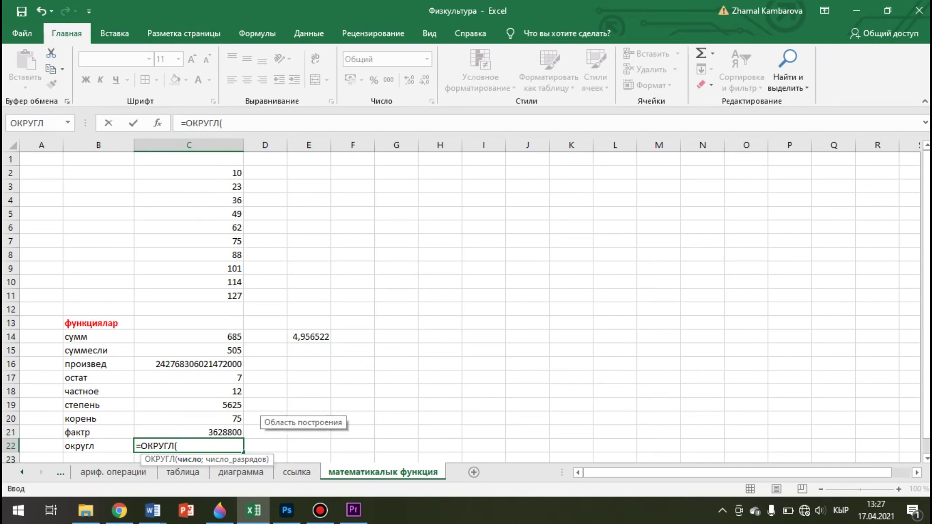
{"action": "left_click", "coordinate": [308, 336]}
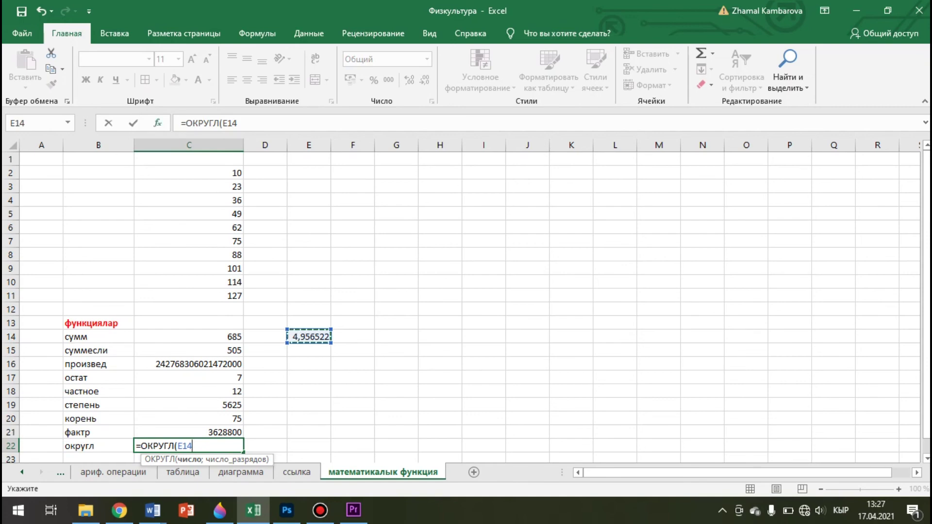
{"action": "left_click", "coordinate": [158, 123]}
{"action": "left_click_drag", "start_coordinate": [427, 181], "coordinate": [582, 187]}
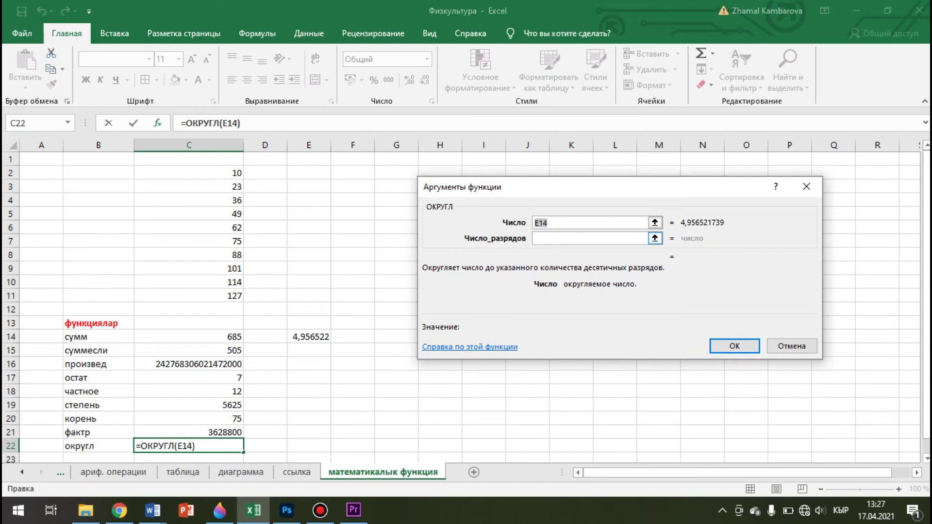
{"action": "left_click", "coordinate": [584, 238]}
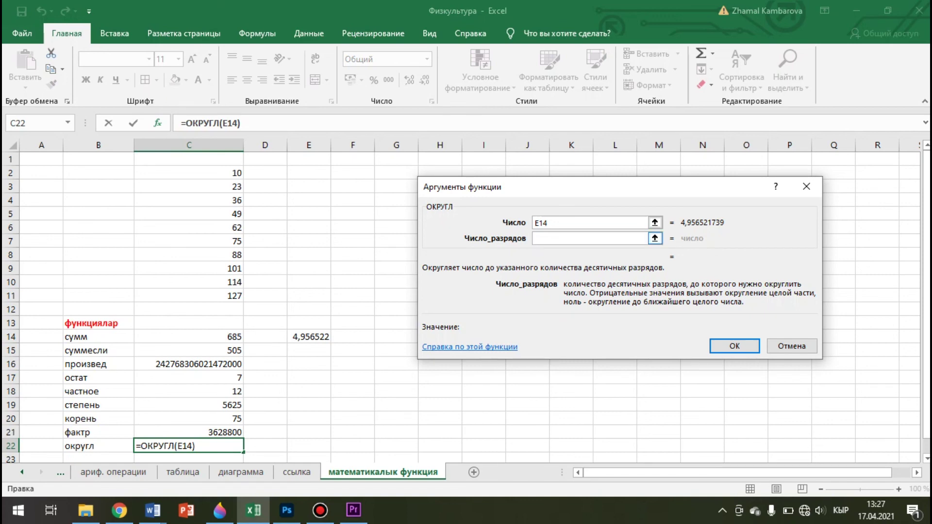
{"action": "type", "text": "2"}
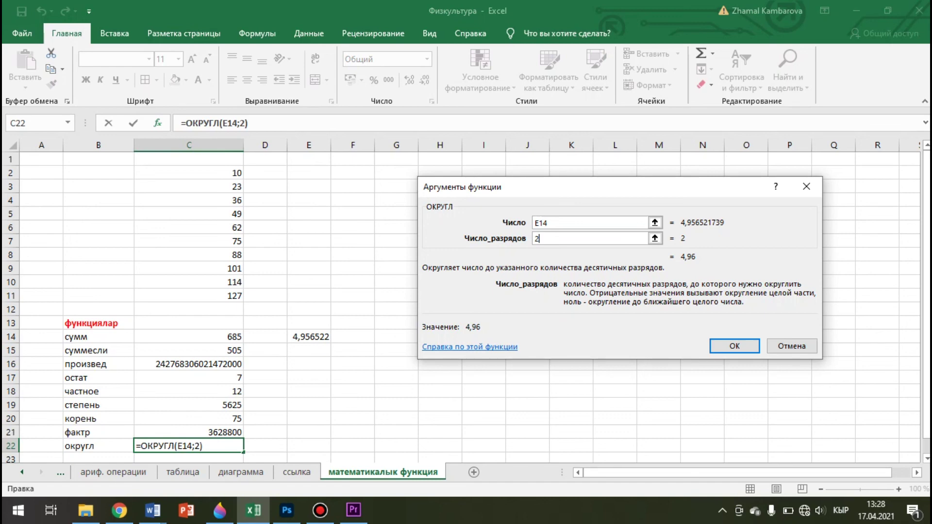
{"action": "key", "text": "Return"}
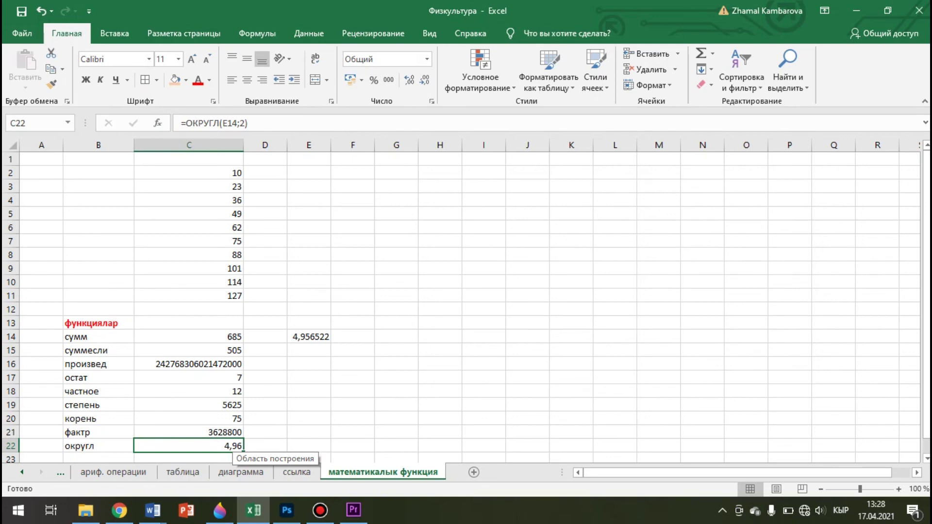
Browse the list of mathematical functions available in the function library
{"action": "scroll", "coordinate": [233, 444], "scroll_direction": "down", "scroll_amount": 1}
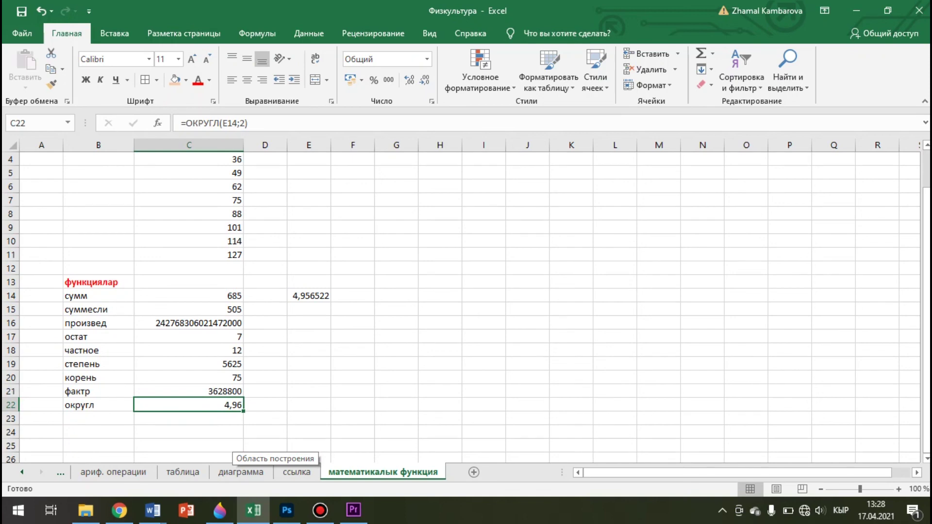
{"action": "left_click", "coordinate": [257, 33]}
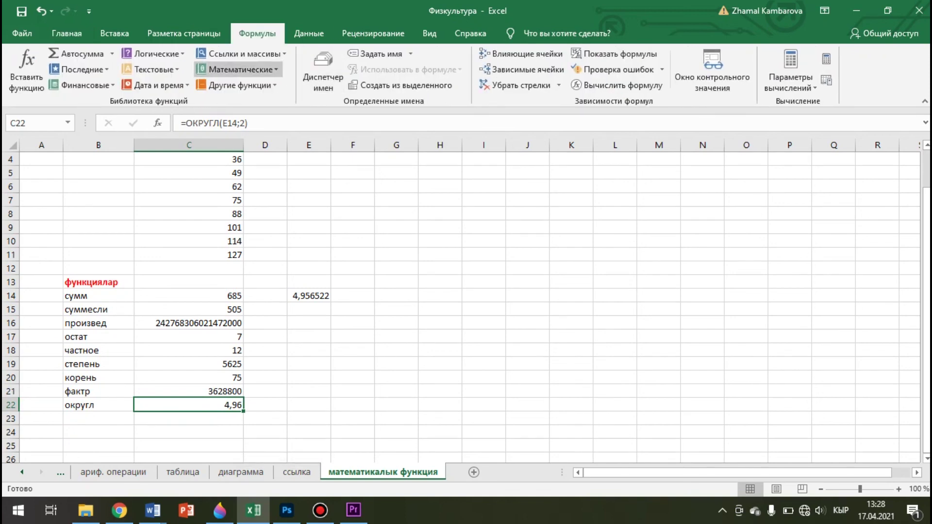
{"action": "left_click", "coordinate": [237, 69]}
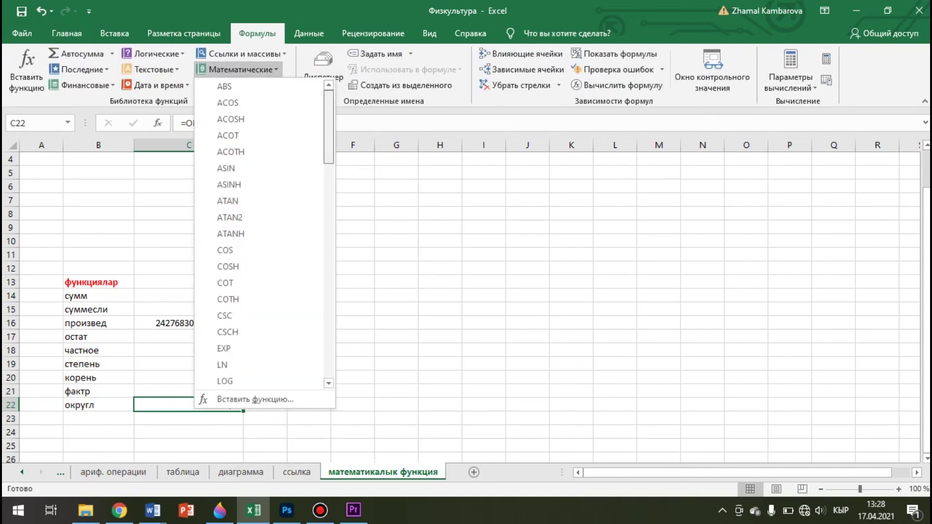
{"action": "scroll", "coordinate": [262, 233], "scroll_direction": "down", "scroll_amount": 4}
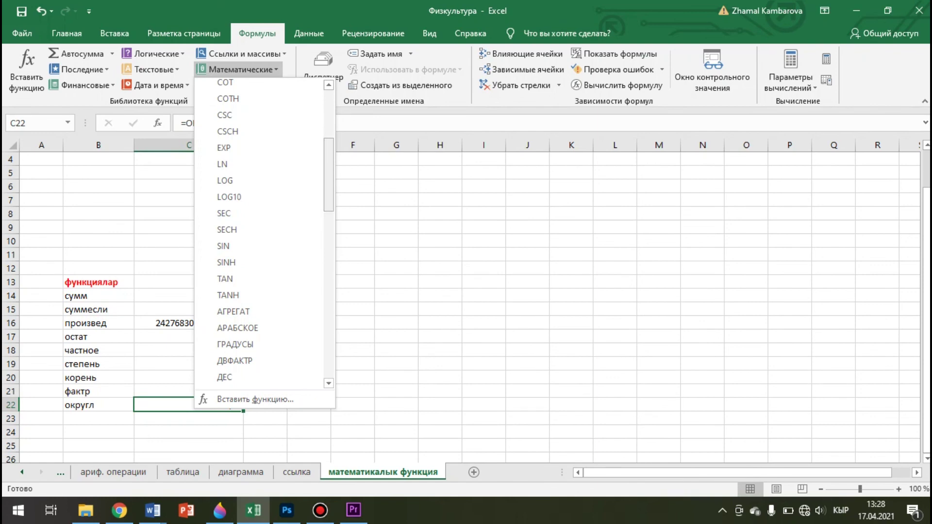